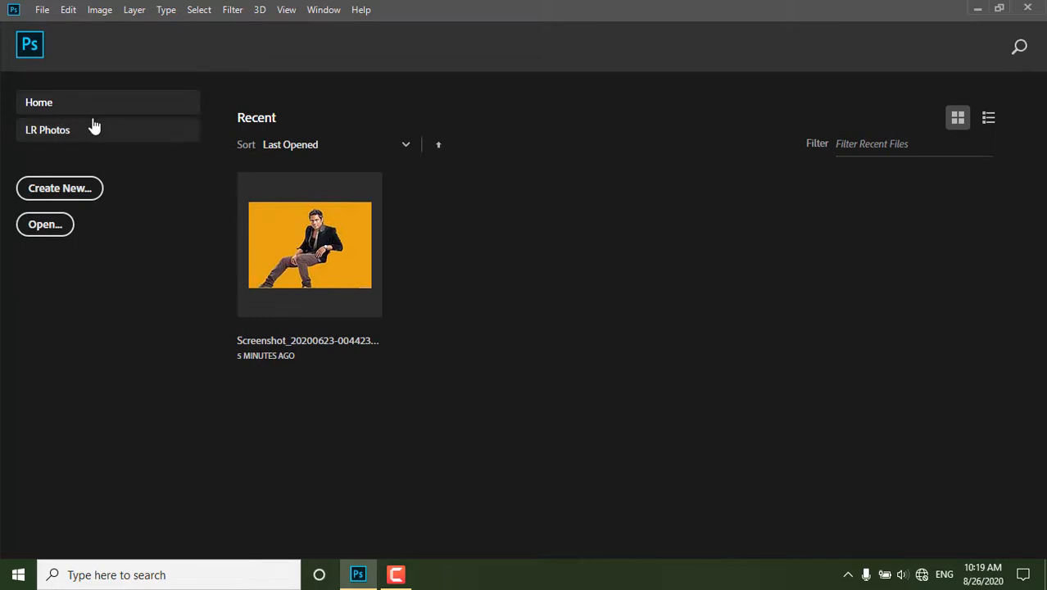
{"action": "left_click", "coordinate": [35, 235]}
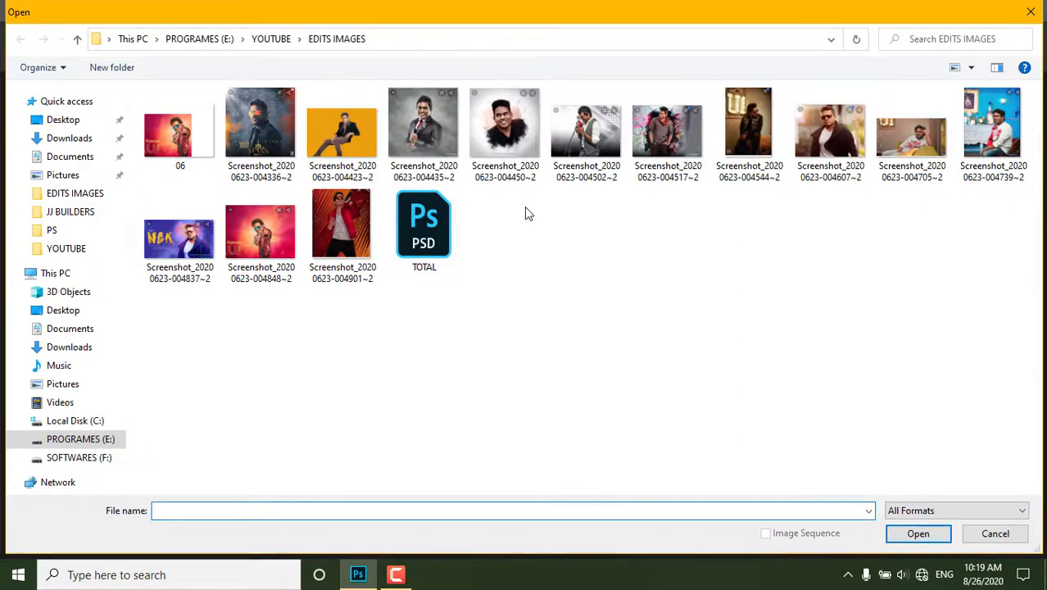
{"action": "left_click", "coordinate": [993, 127]}
{"action": "left_click", "coordinate": [928, 531]}
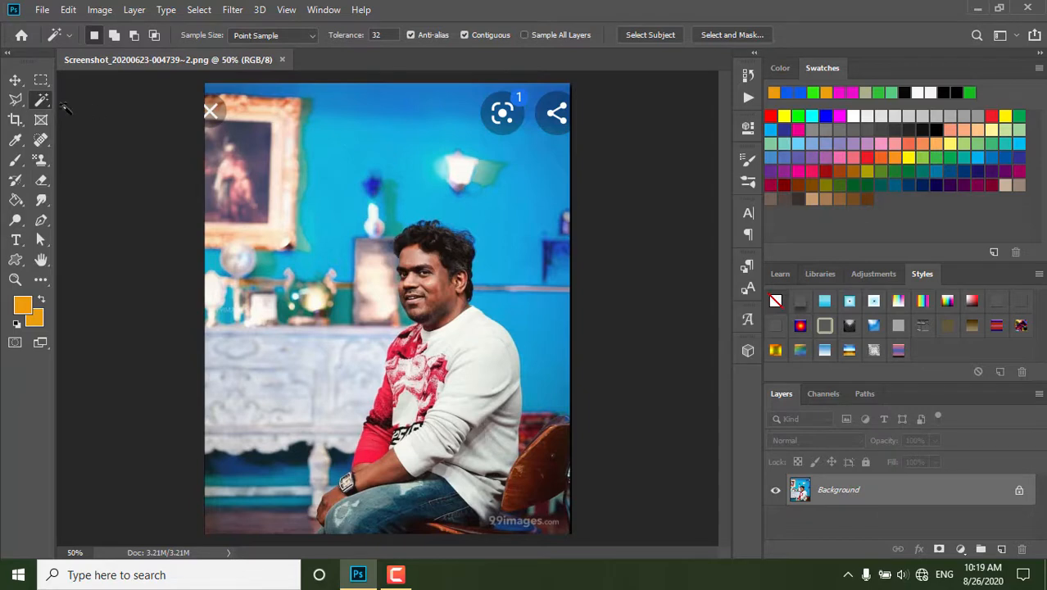
Try Magic Wand selections on the blue wall and the white cabinet around the man, and undo the last one
{"action": "left_click", "coordinate": [399, 196]}
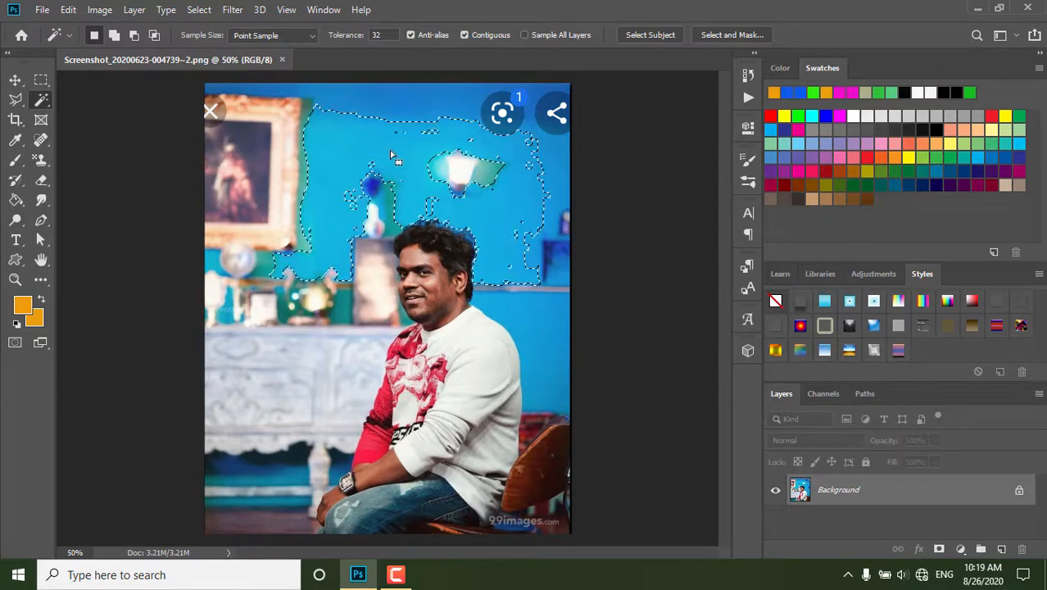
{"action": "left_click", "coordinate": [344, 408]}
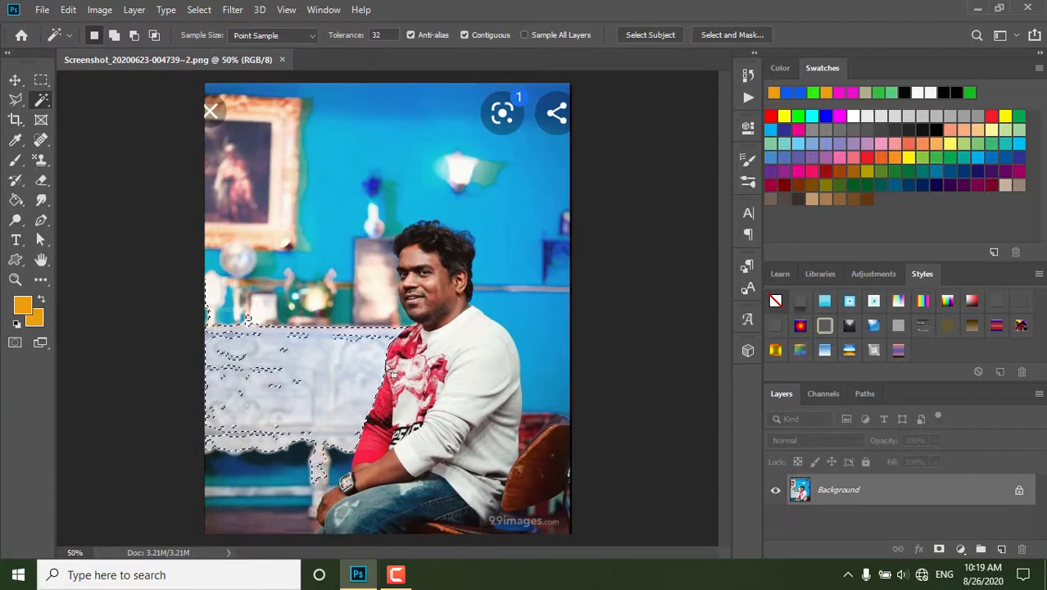
{"action": "left_click", "coordinate": [521, 344]}
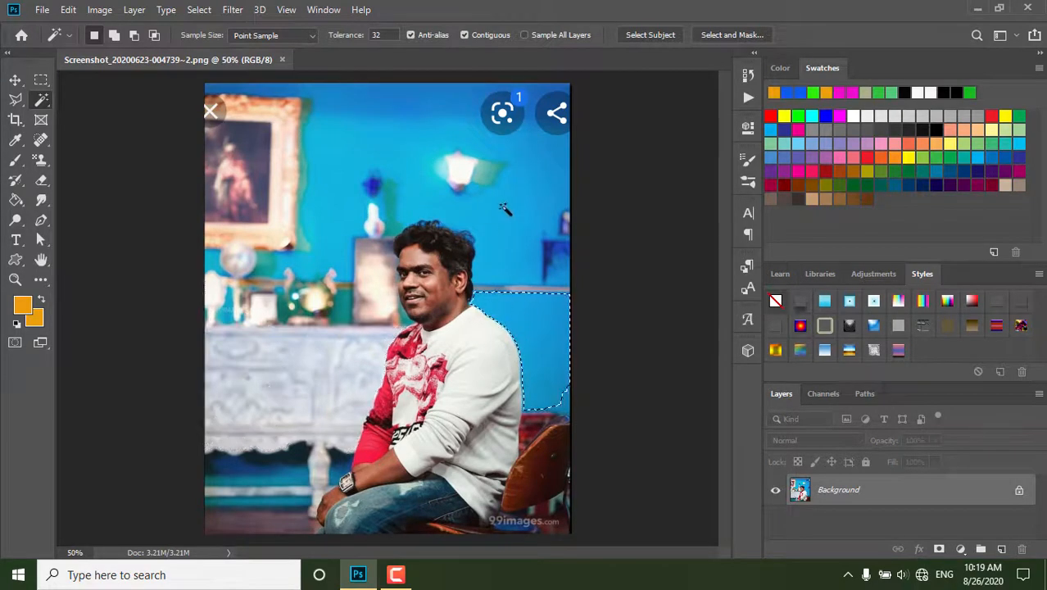
{"action": "left_click", "coordinate": [505, 210]}
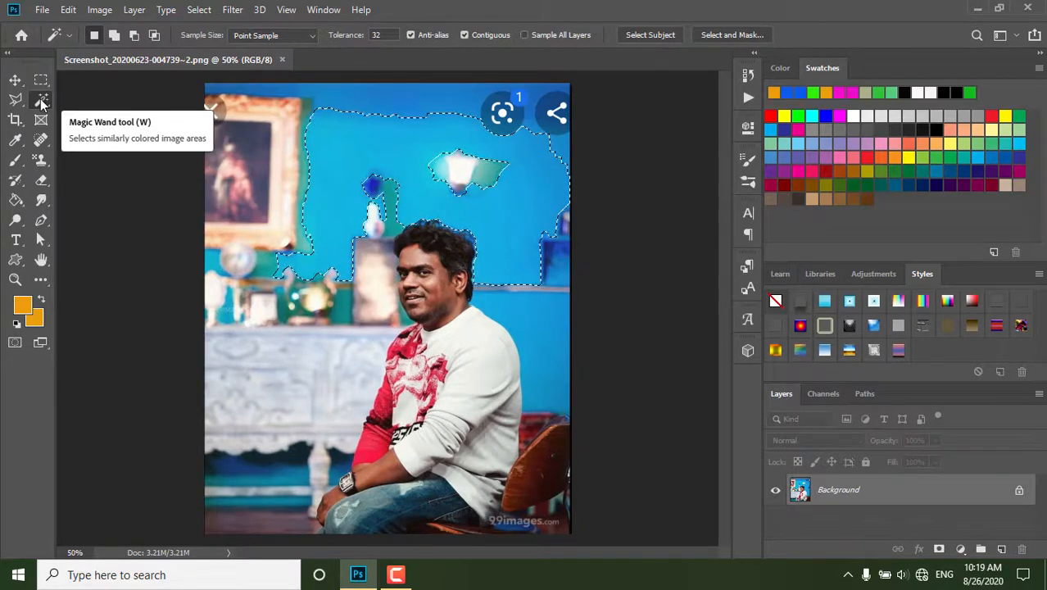
{"action": "key", "text": "ctrl+z"}
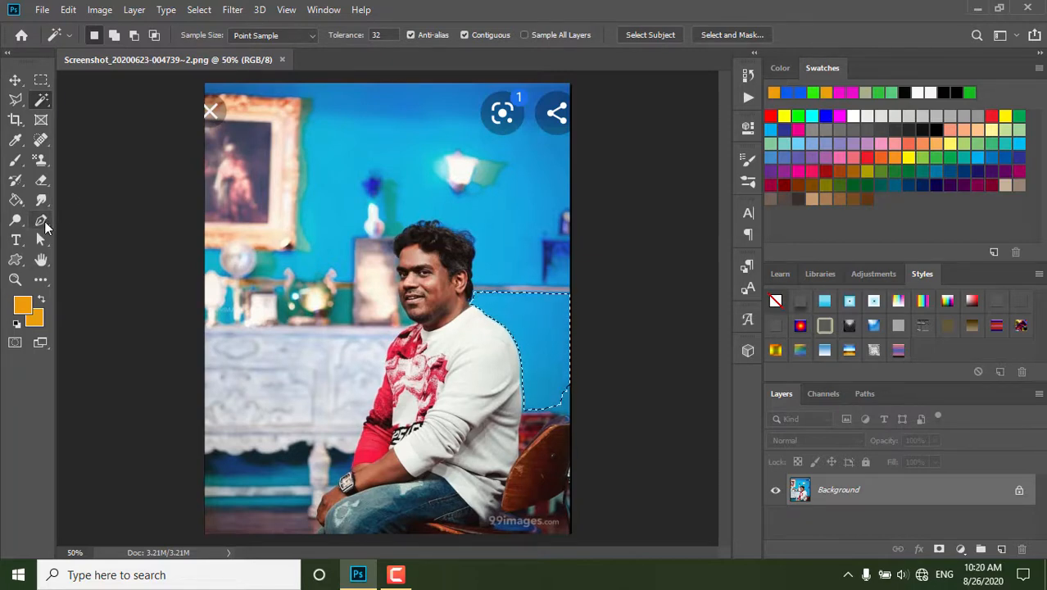
Start a Pen tool path at the top of the man's hair and trace it down the hair's left outline
{"action": "left_click", "coordinate": [43, 220]}
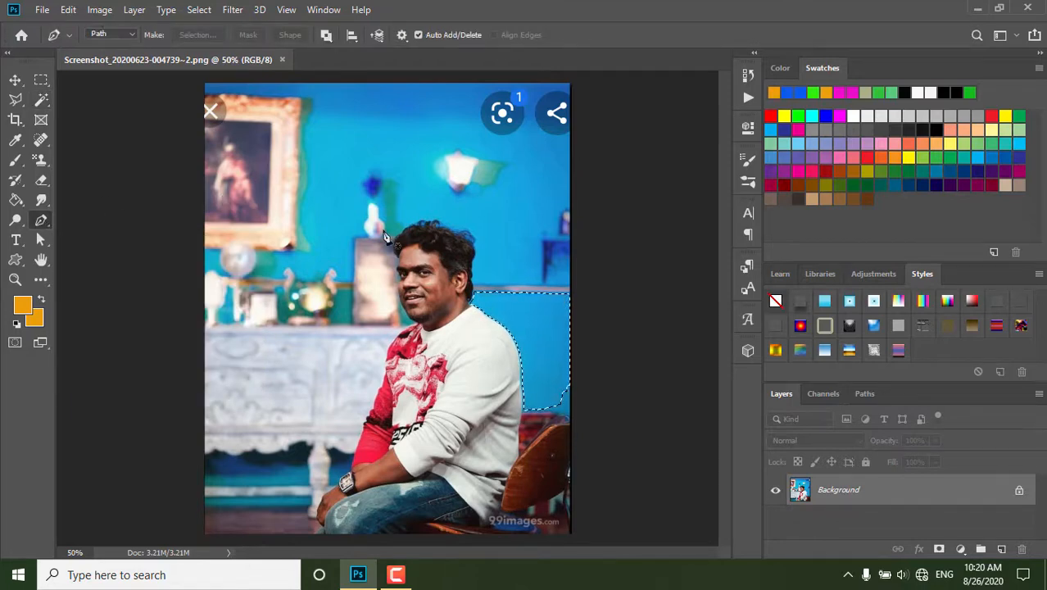
{"action": "key", "text": "ctrl+plus"}
{"action": "key", "text": "ctrl+plus"}
{"action": "key", "text": "ctrl+plus"}
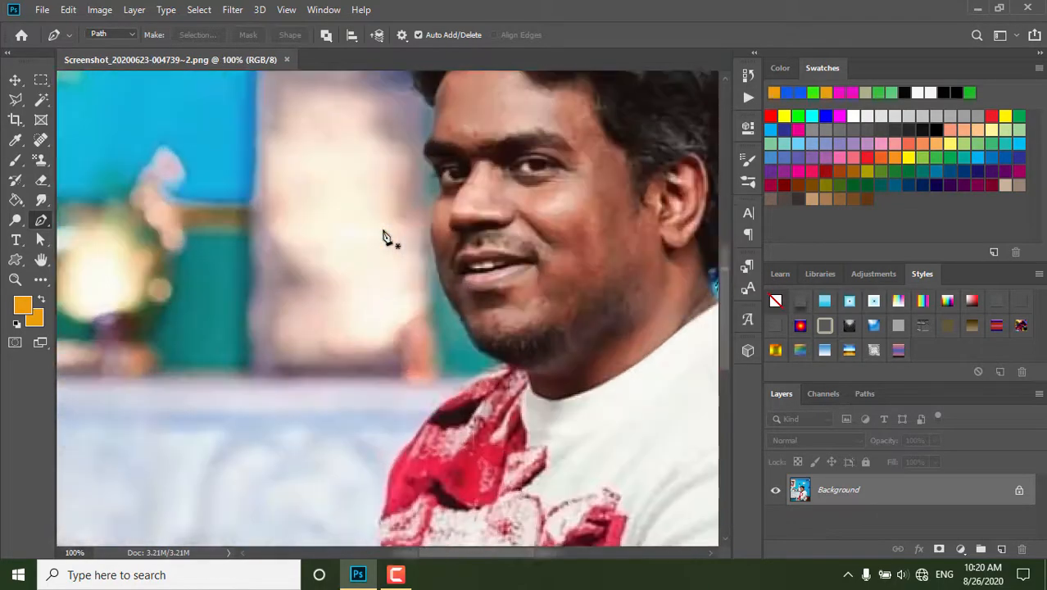
{"action": "key", "text": "ctrl+plus"}
{"action": "key", "text": "ctrl+plus"}
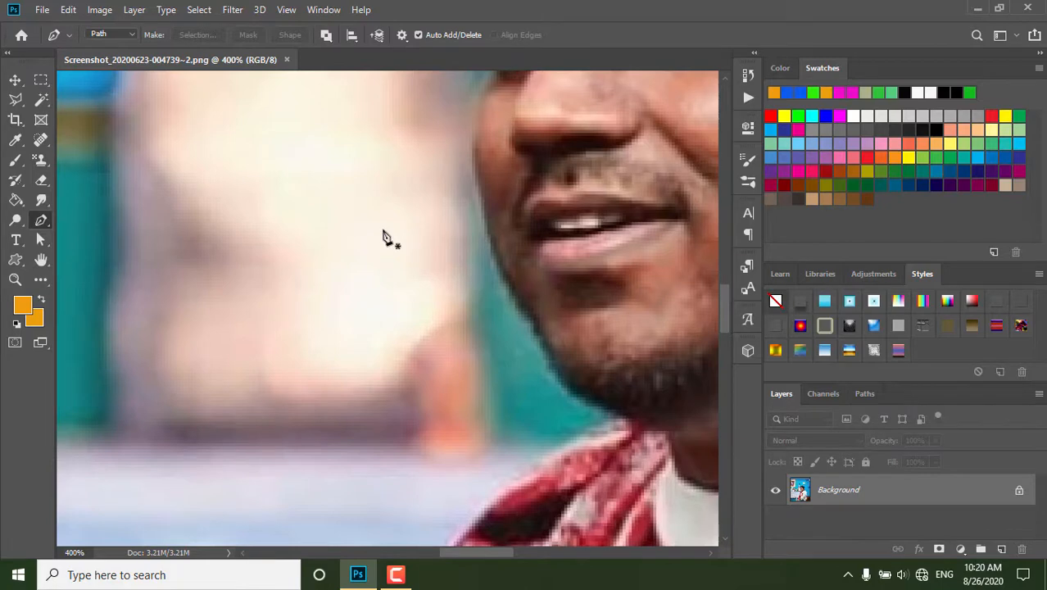
{"action": "key", "text": "ctrl+plus"}
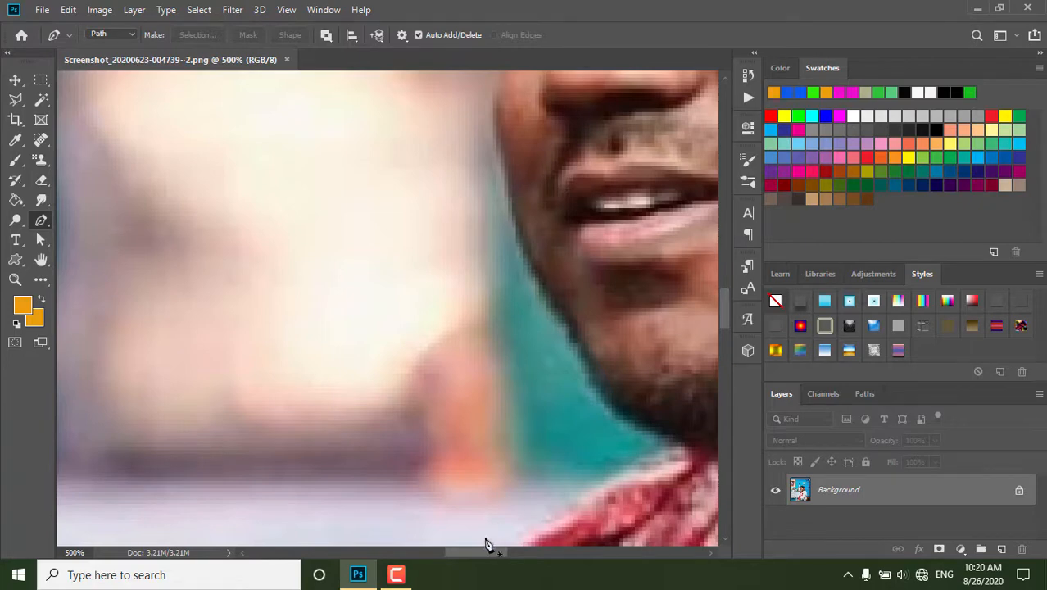
{"action": "left_click_drag", "start_coordinate": [479, 552], "coordinate": [517, 552]}
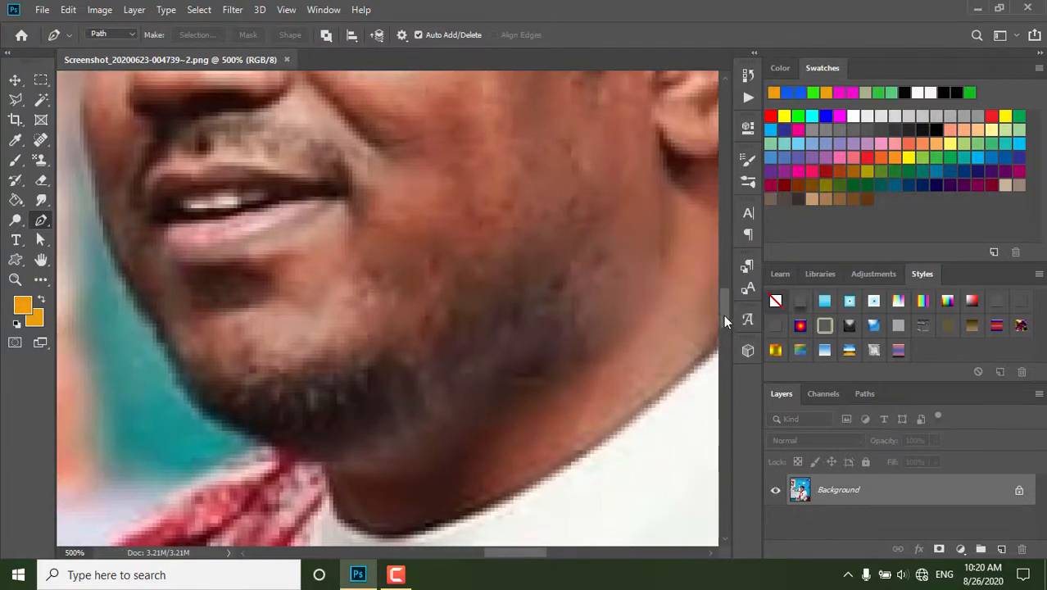
{"action": "left_click_drag", "start_coordinate": [725, 303], "coordinate": [724, 240]}
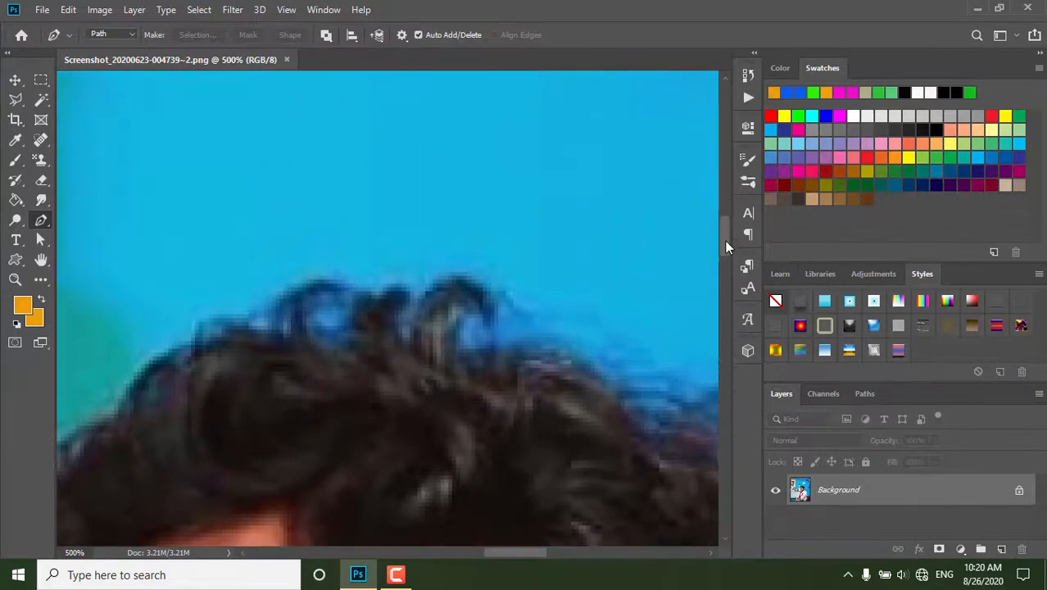
{"action": "left_click_drag", "start_coordinate": [515, 552], "coordinate": [495, 555]}
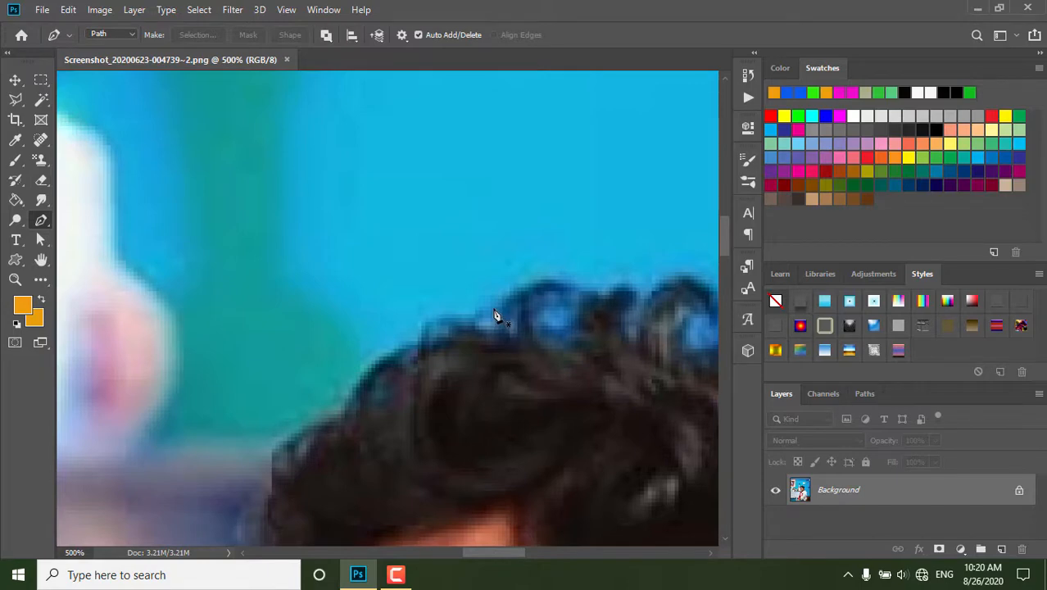
{"action": "left_click", "coordinate": [415, 346]}
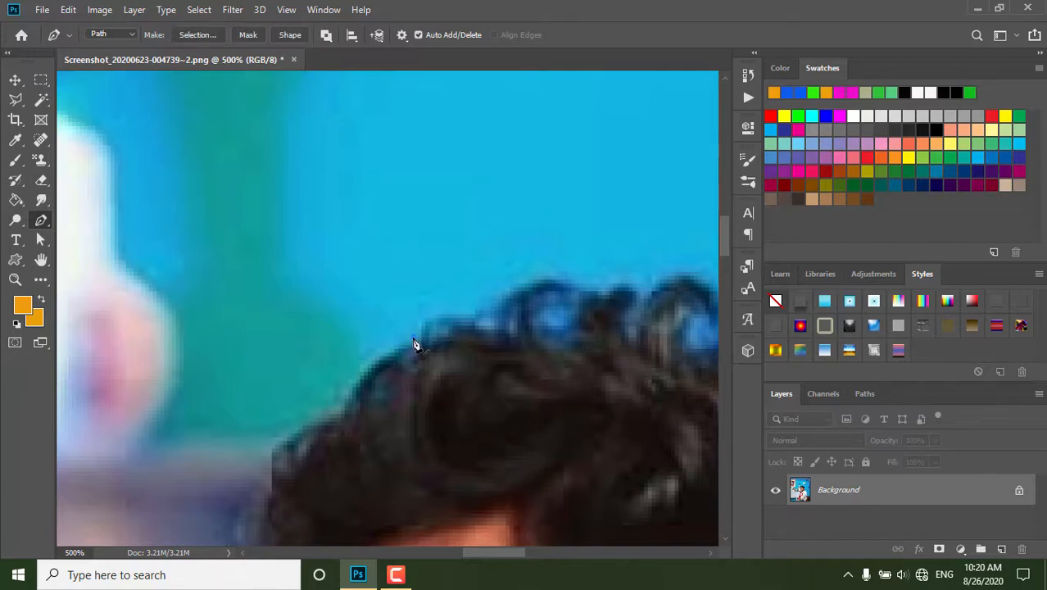
{"action": "left_click", "coordinate": [363, 367]}
{"action": "left_click", "coordinate": [344, 395]}
{"action": "left_click", "coordinate": [328, 418]}
{"action": "left_click", "coordinate": [311, 421]}
{"action": "left_click", "coordinate": [287, 441]}
{"action": "left_click", "coordinate": [272, 460]}
{"action": "left_click", "coordinate": [252, 498]}
Continue the path around the lower front of the hair to where it meets the forehead
{"action": "left_click_drag", "start_coordinate": [720, 231], "coordinate": [721, 254]}
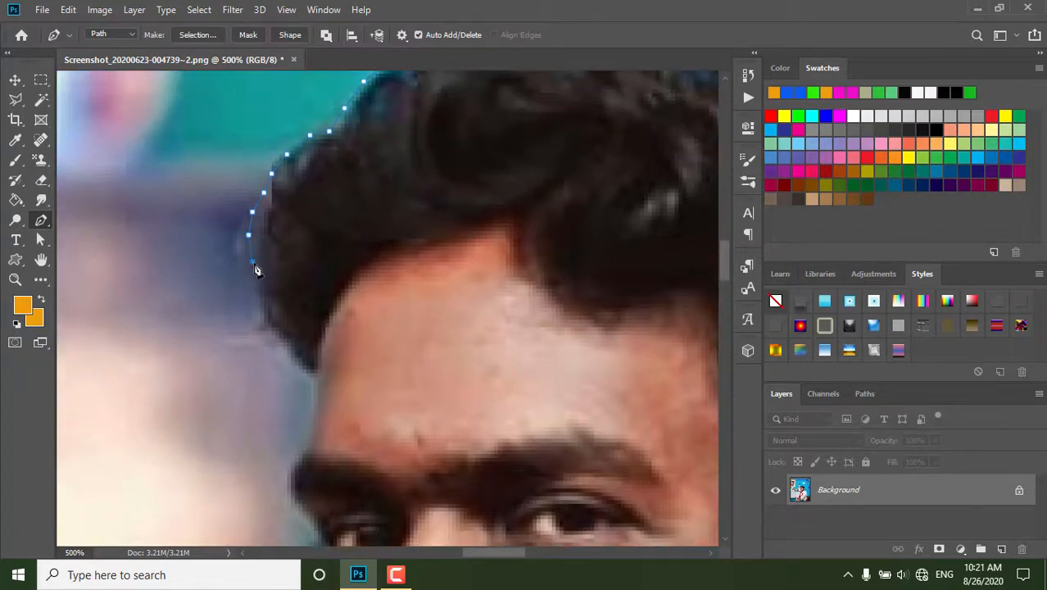
{"action": "left_click", "coordinate": [267, 312]}
{"action": "left_click", "coordinate": [280, 334]}
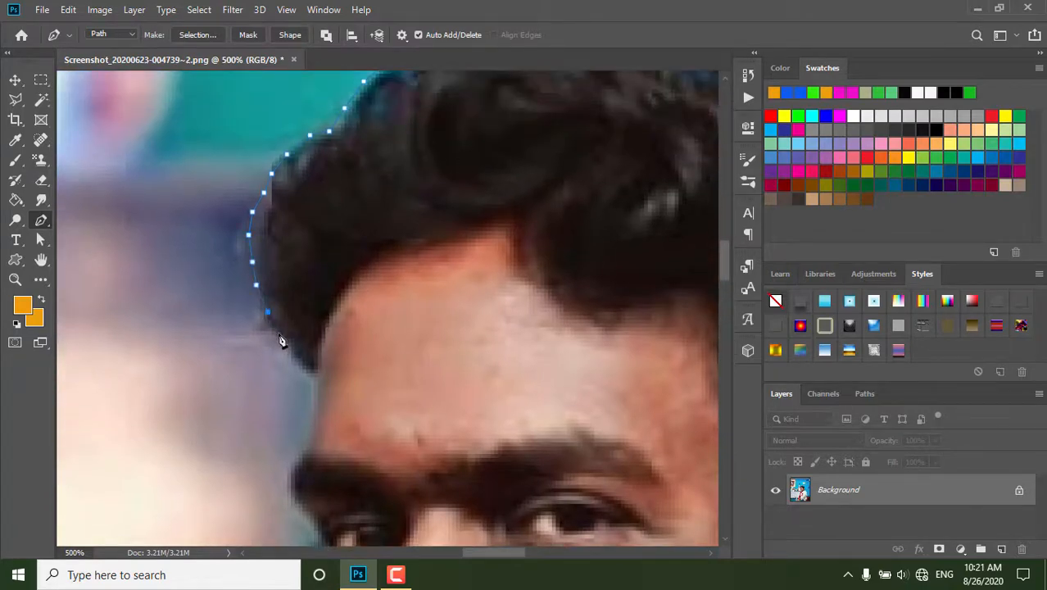
{"action": "left_click", "coordinate": [310, 378]}
Extend the path down the forehead and around the protruding eyebrow to the edge of the eye
{"action": "left_click", "coordinate": [313, 384]}
{"action": "left_click", "coordinate": [314, 410]}
{"action": "left_click", "coordinate": [311, 435]}
{"action": "left_click", "coordinate": [307, 450]}
{"action": "left_click", "coordinate": [295, 469]}
{"action": "left_click", "coordinate": [291, 484]}
{"action": "left_click", "coordinate": [294, 503]}
{"action": "left_click", "coordinate": [305, 518]}
{"action": "left_click", "coordinate": [318, 531]}
Trace the path around the eye socket and onto the upper cheek beside the nose
{"action": "left_click_drag", "start_coordinate": [727, 264], "coordinate": [724, 309]}
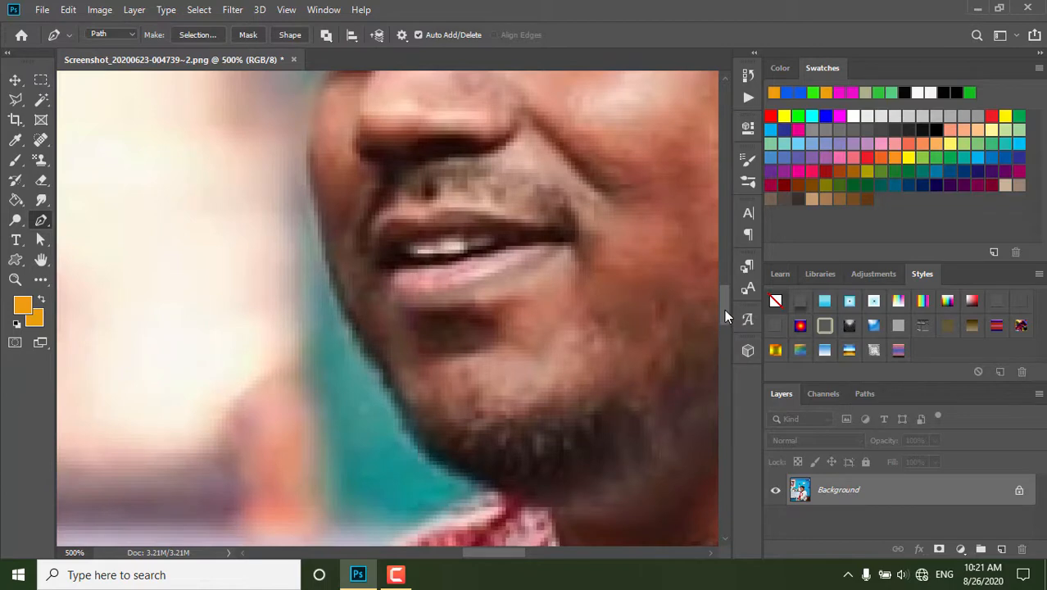
{"action": "left_click_drag", "start_coordinate": [724, 309], "coordinate": [712, 281]}
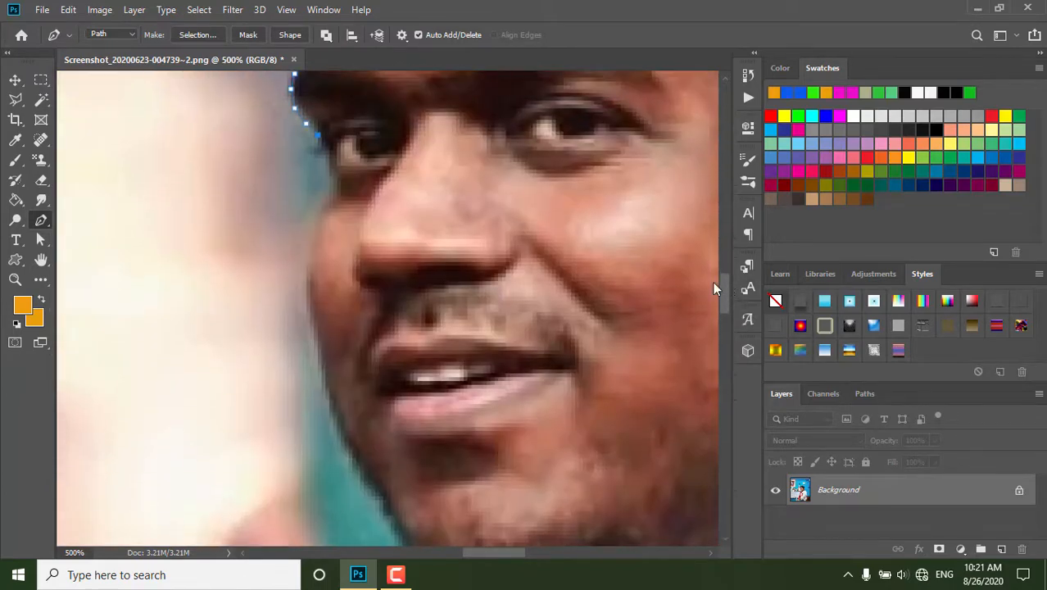
{"action": "left_click", "coordinate": [330, 161]}
{"action": "left_click", "coordinate": [333, 177]}
{"action": "left_click", "coordinate": [322, 197]}
{"action": "left_click", "coordinate": [315, 217]}
{"action": "left_click", "coordinate": [310, 238]}
{"action": "left_click", "coordinate": [305, 294]}
Continue the path down the cheek past the mouth to the side of the jaw
{"action": "left_click", "coordinate": [313, 318]}
{"action": "left_click", "coordinate": [314, 341]}
{"action": "left_click", "coordinate": [319, 369]}
{"action": "left_click", "coordinate": [325, 392]}
{"action": "left_click", "coordinate": [333, 418]}
{"action": "left_click", "coordinate": [344, 434]}
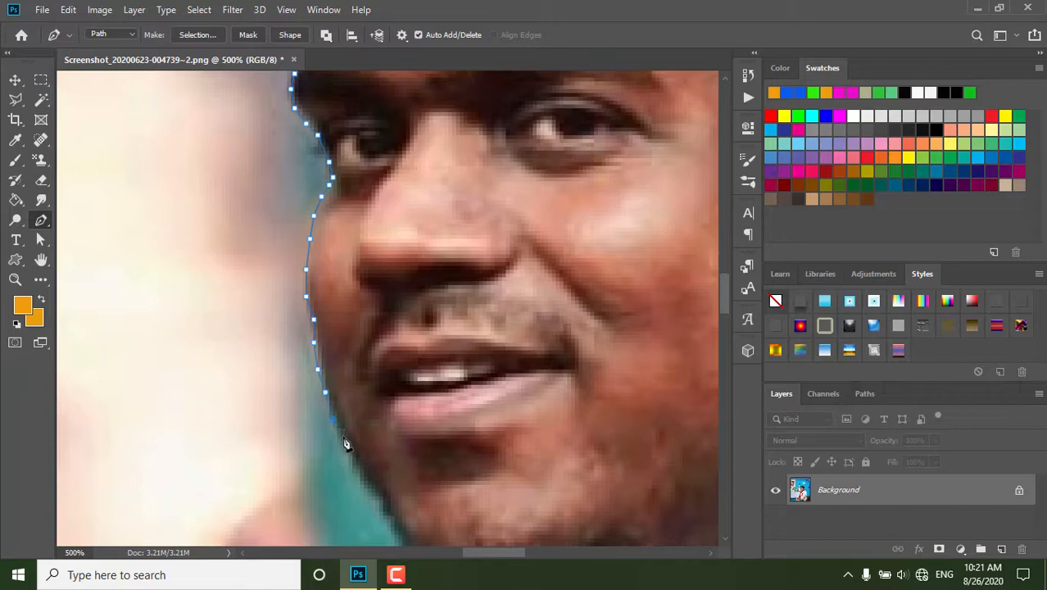
{"action": "left_click", "coordinate": [352, 453]}
{"action": "left_click", "coordinate": [363, 480]}
{"action": "left_click", "coordinate": [376, 500]}
{"action": "left_click", "coordinate": [386, 519]}
Trace the path under the jaw and bearded chin to the point where it meets the shirt collar
{"action": "left_click_drag", "start_coordinate": [724, 293], "coordinate": [725, 326]}
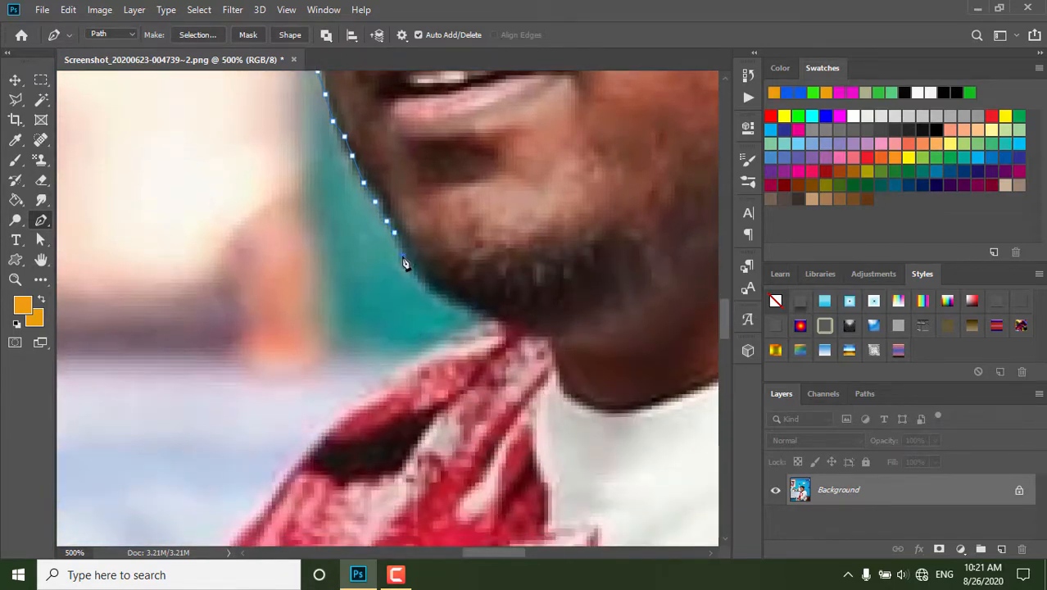
{"action": "left_click", "coordinate": [412, 270]}
{"action": "left_click", "coordinate": [425, 283]}
{"action": "left_click", "coordinate": [439, 293]}
{"action": "left_click", "coordinate": [479, 313]}
{"action": "left_click", "coordinate": [487, 324]}
Extend the path from the collar outward along the sloping edge of the red patterned shoulder
{"action": "left_click", "coordinate": [455, 333]}
{"action": "left_click", "coordinate": [433, 352]}
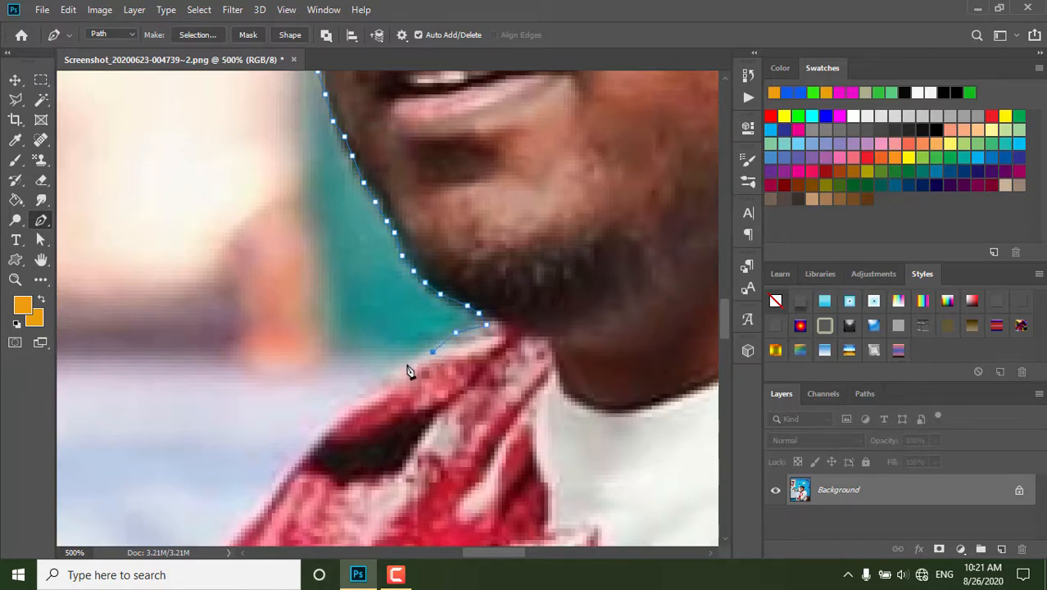
{"action": "left_click", "coordinate": [405, 363]}
{"action": "left_click", "coordinate": [375, 391]}
{"action": "left_click", "coordinate": [349, 405]}
{"action": "left_click", "coordinate": [325, 424]}
{"action": "left_click", "coordinate": [302, 448]}
{"action": "left_click", "coordinate": [282, 472]}
{"action": "left_click", "coordinate": [259, 497]}
{"action": "left_click", "coordinate": [249, 517]}
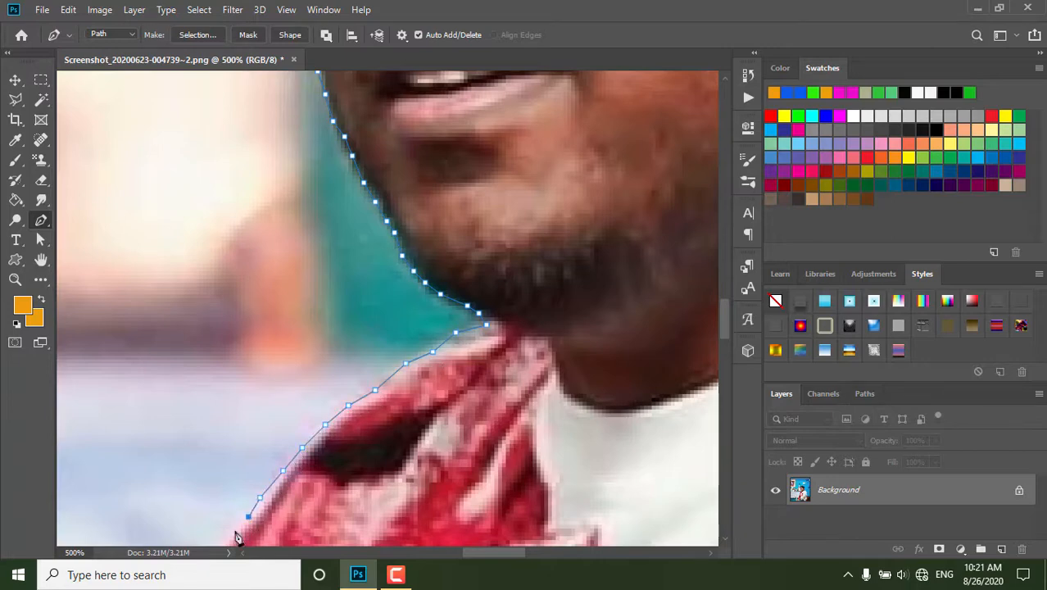
{"action": "left_click", "coordinate": [234, 532]}
Continue the path down the solid red part of the shoulder, just above the white patterned area
{"action": "left_click_drag", "start_coordinate": [723, 312], "coordinate": [724, 349]}
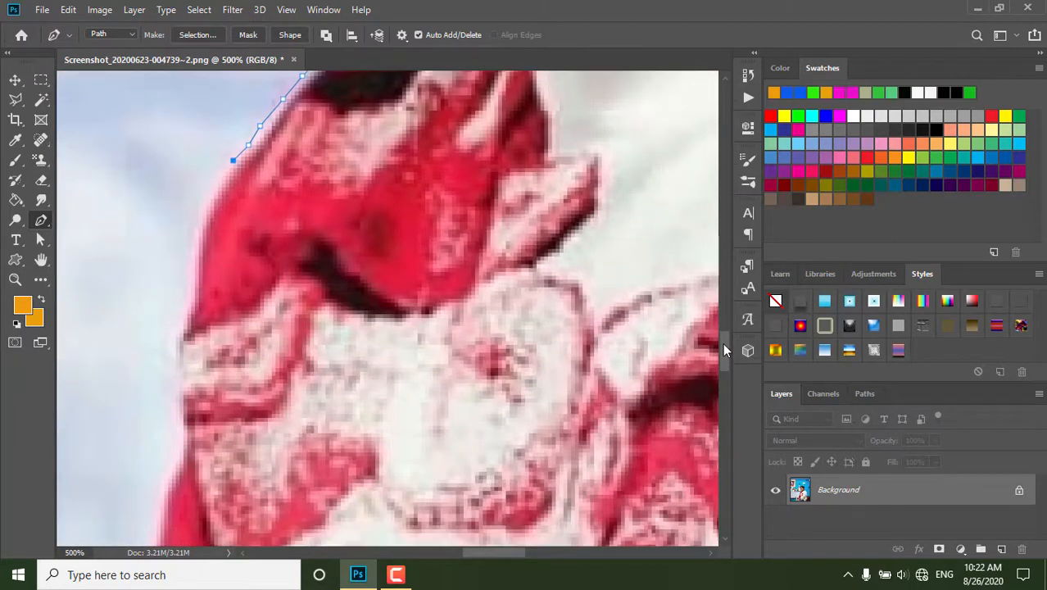
{"action": "left_click", "coordinate": [213, 182]}
{"action": "left_click", "coordinate": [202, 211]}
{"action": "left_click", "coordinate": [198, 237]}
{"action": "left_click", "coordinate": [194, 272]}
{"action": "left_click", "coordinate": [191, 303]}
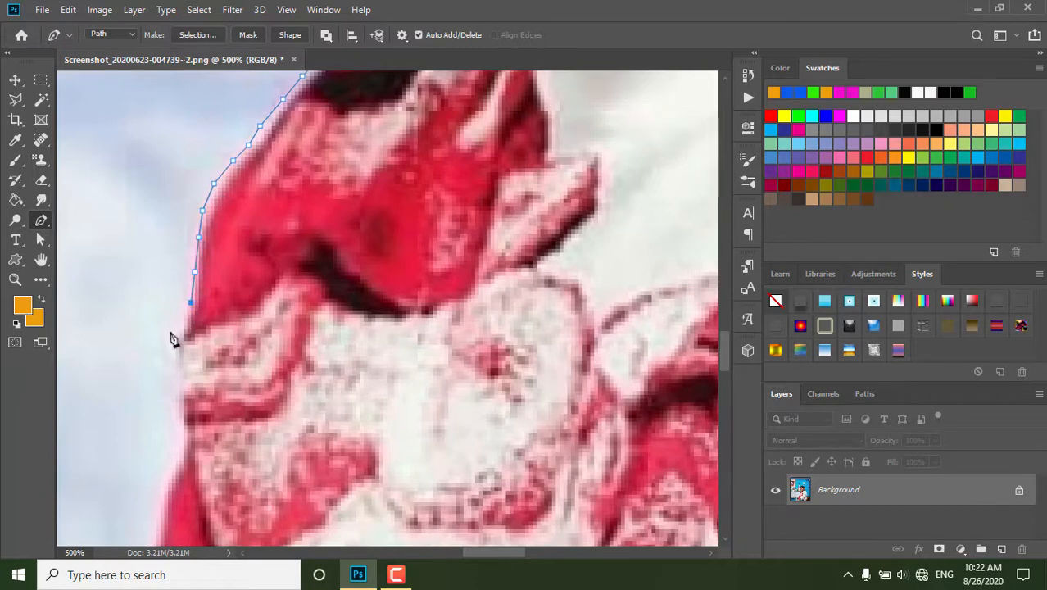
Trace the path around the white patterned area to the plain red sleeve edge beneath it
{"action": "left_click", "coordinate": [168, 334]}
{"action": "left_click", "coordinate": [179, 391]}
{"action": "left_click", "coordinate": [188, 430]}
{"action": "left_click", "coordinate": [168, 472]}
{"action": "left_click", "coordinate": [160, 497]}
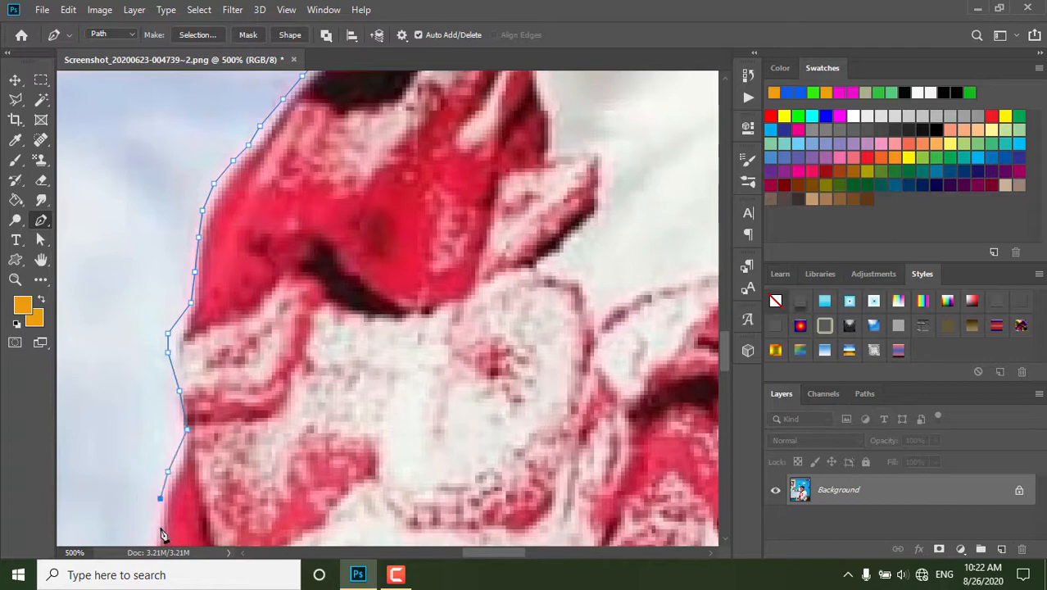
{"action": "left_click", "coordinate": [160, 528]}
Follow the outer edge of the upper red sleeve with the path, including the bulge below the shoulder pattern
{"action": "left_click_drag", "start_coordinate": [724, 338], "coordinate": [725, 366]}
{"action": "left_click", "coordinate": [153, 234]}
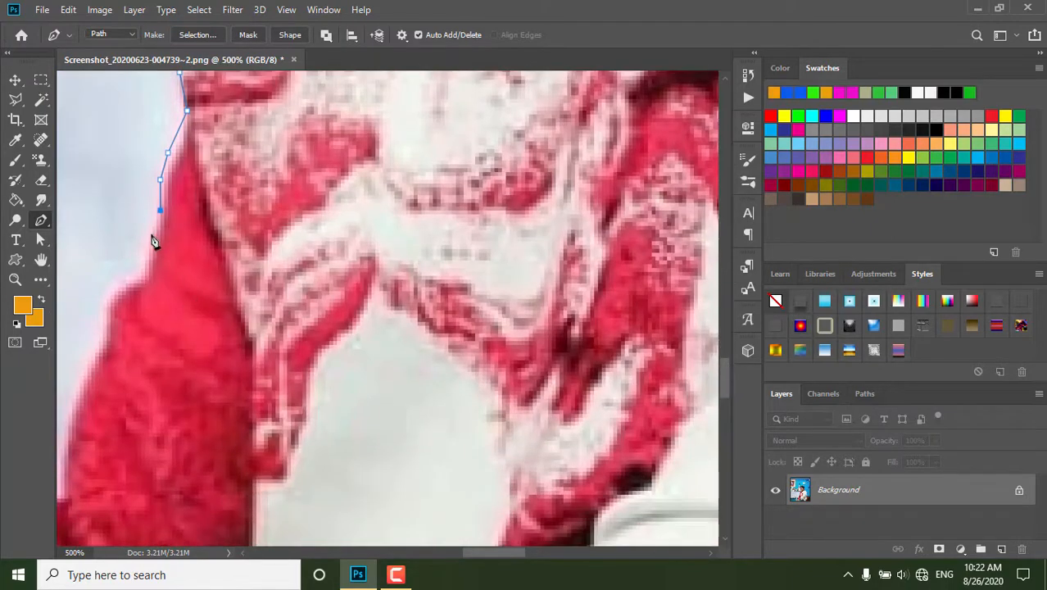
{"action": "left_click", "coordinate": [145, 265]}
{"action": "left_click", "coordinate": [129, 279]}
{"action": "left_click", "coordinate": [118, 287]}
{"action": "left_click", "coordinate": [107, 307]}
{"action": "left_click", "coordinate": [90, 352]}
{"action": "left_click", "coordinate": [75, 375]}
{"action": "left_click", "coordinate": [68, 395]}
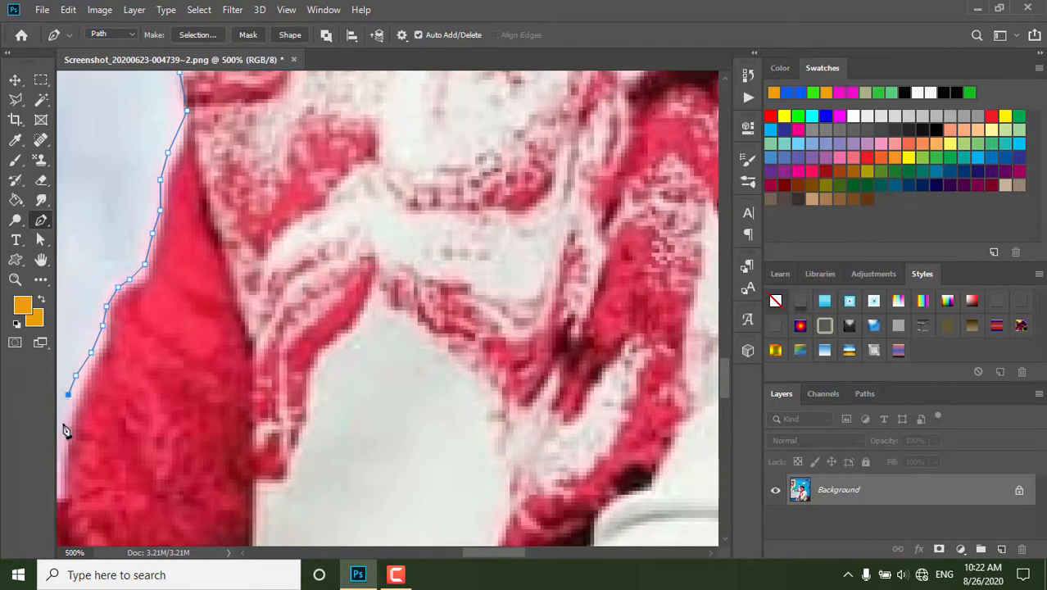
{"action": "left_click", "coordinate": [64, 421]}
Extend the path down the sleeve and around the red fold just above the black elbow area
{"action": "left_click_drag", "start_coordinate": [477, 555], "coordinate": [452, 554]}
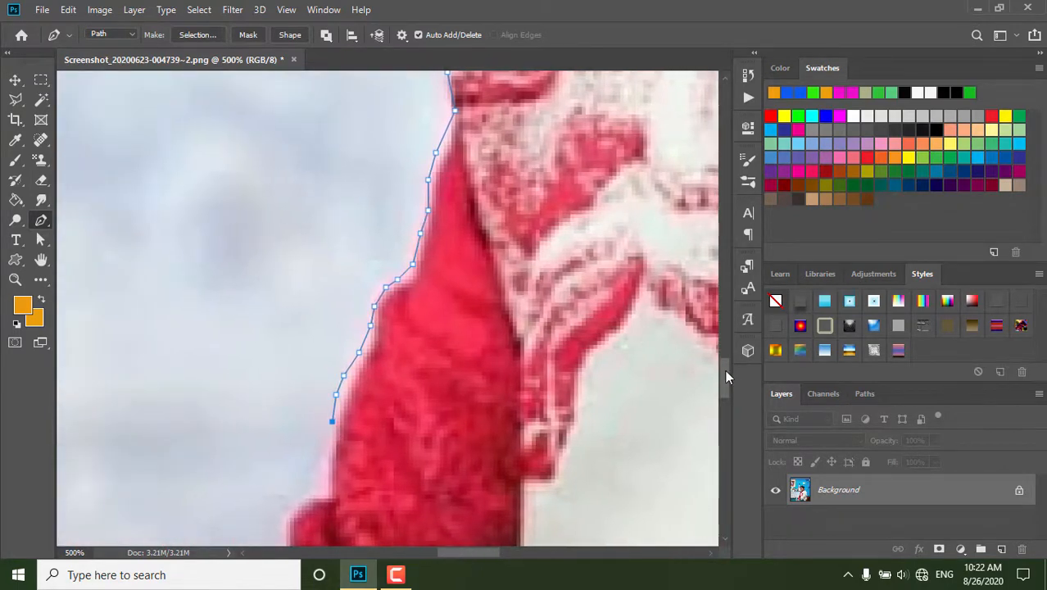
{"action": "left_click_drag", "start_coordinate": [725, 376], "coordinate": [722, 395]}
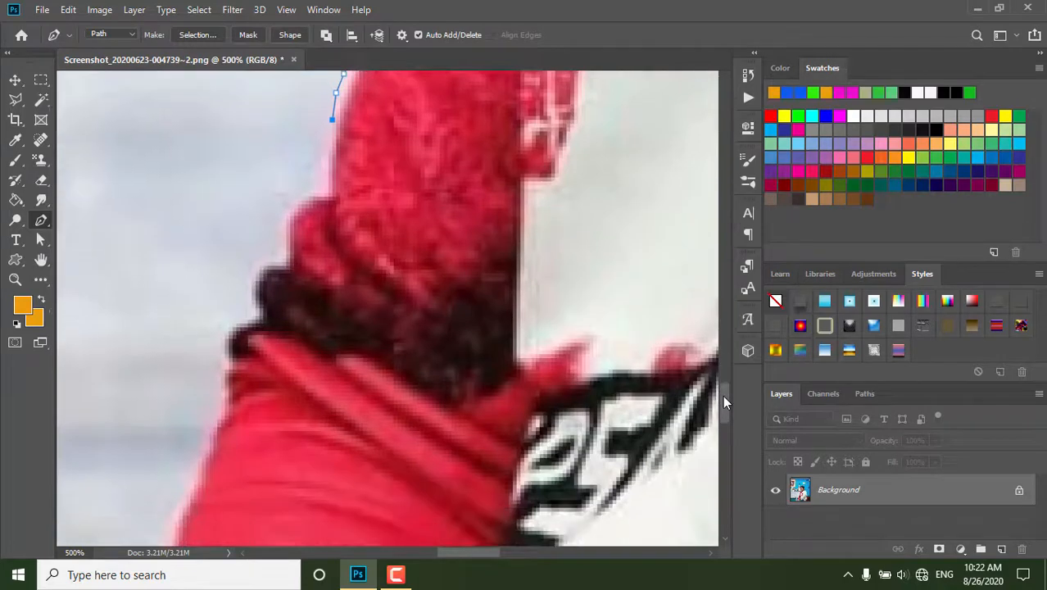
{"action": "left_click", "coordinate": [332, 147]}
{"action": "left_click_drag", "start_coordinate": [317, 185], "coordinate": [287, 254]}
{"action": "left_click", "coordinate": [286, 254]}
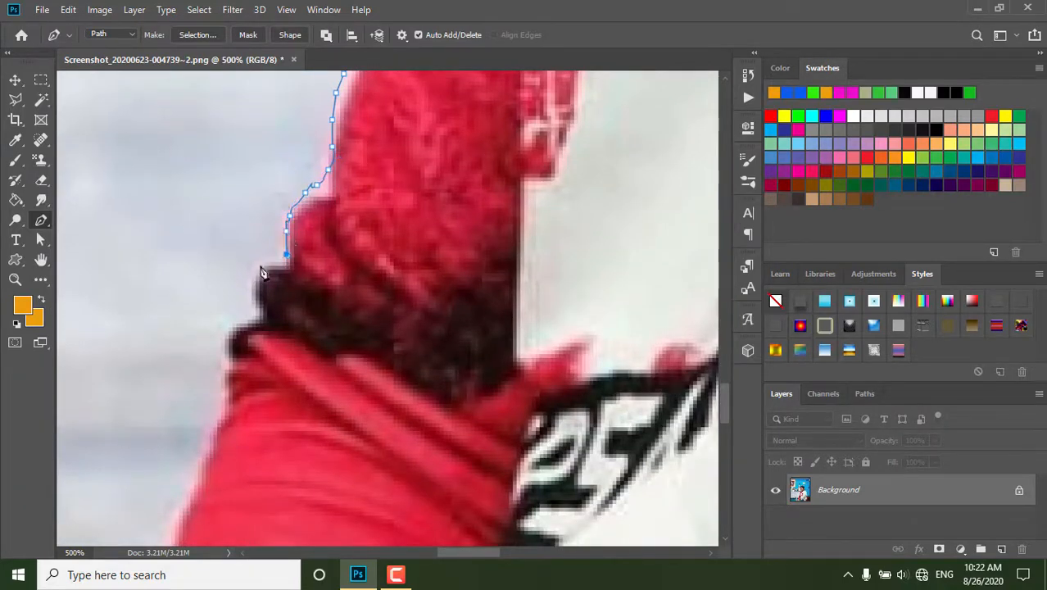
Trace the path around the black folds at the elbow and down the red forearm sleeve
{"action": "left_click", "coordinate": [259, 266]}
{"action": "left_click_drag", "start_coordinate": [247, 288], "coordinate": [226, 352]}
{"action": "left_click", "coordinate": [251, 304]}
{"action": "left_click", "coordinate": [225, 354]}
{"action": "left_click", "coordinate": [217, 388]}
{"action": "left_click", "coordinate": [202, 450]}
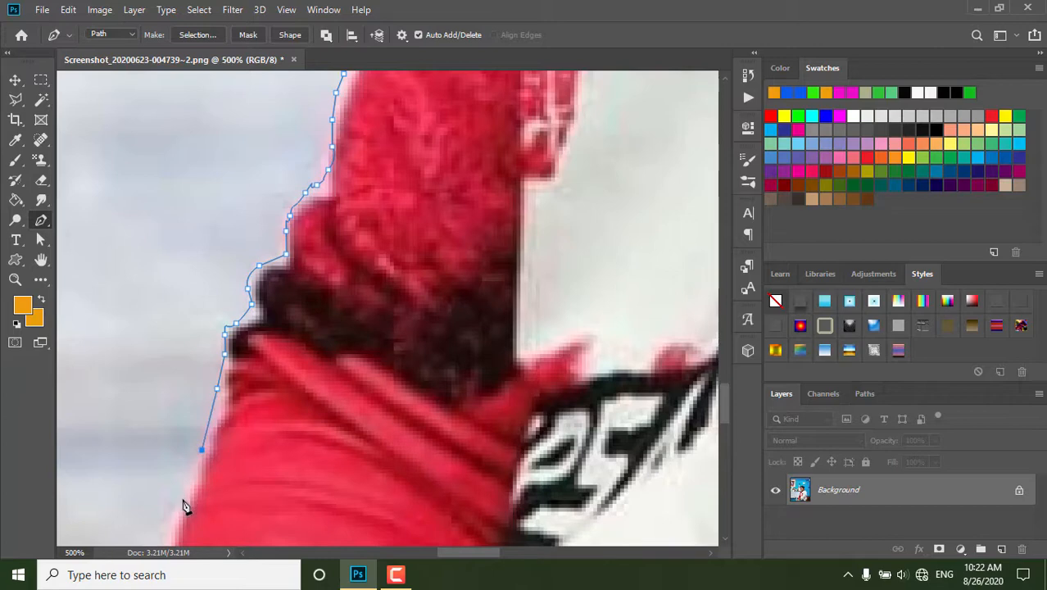
{"action": "left_click", "coordinate": [181, 500]}
{"action": "left_click", "coordinate": [167, 539]}
Continue the path along the lower forearm sleeve to the wrist just above the watch
{"action": "left_click_drag", "start_coordinate": [726, 397], "coordinate": [726, 423]}
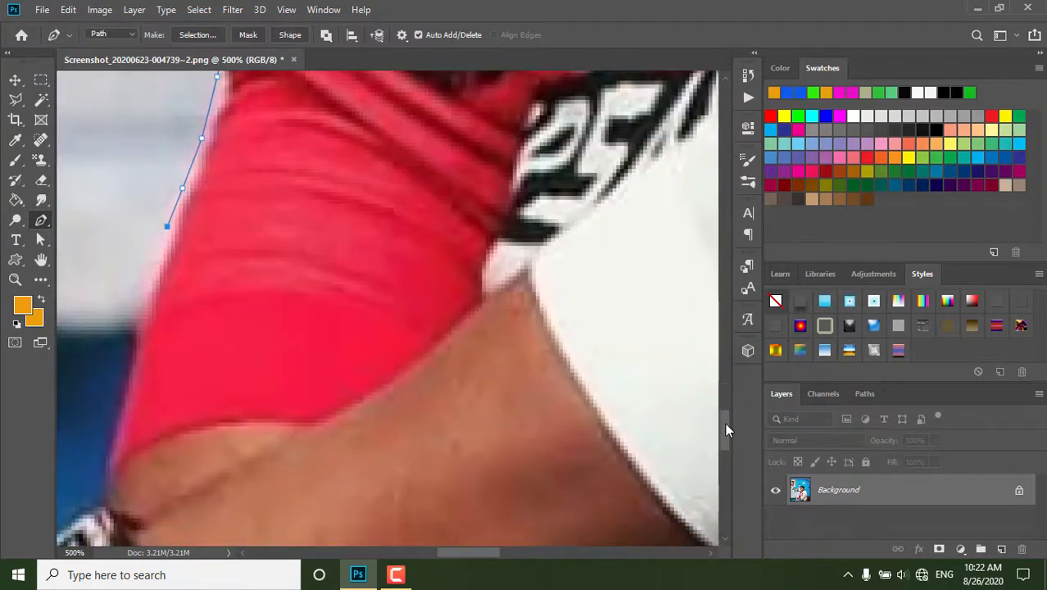
{"action": "left_click", "coordinate": [140, 300]}
{"action": "left_click", "coordinate": [133, 330]}
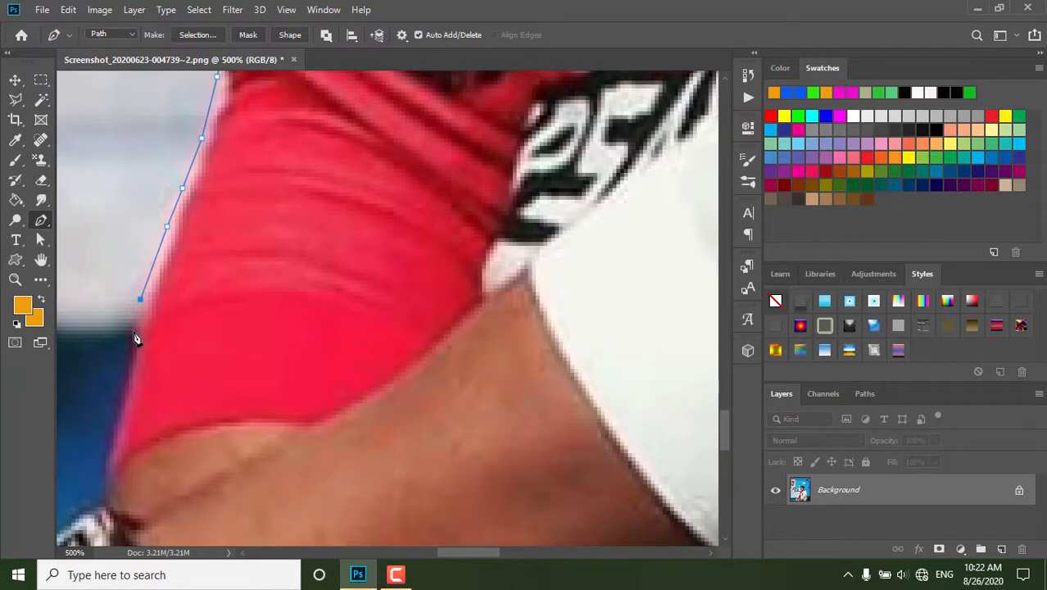
{"action": "left_click", "coordinate": [124, 400]}
{"action": "left_click", "coordinate": [113, 442]}
{"action": "left_click", "coordinate": [110, 492]}
{"action": "left_click_drag", "start_coordinate": [730, 433], "coordinate": [729, 454]}
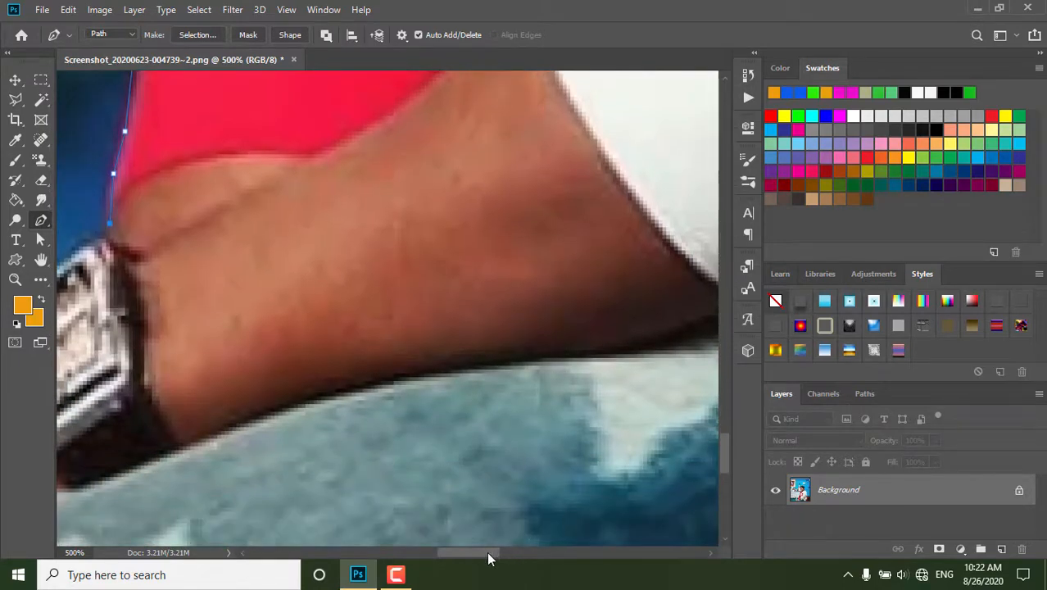
Trace the path around the outer edge of the wristwatch and along the back of the hand to the knuckles
{"action": "left_click_drag", "start_coordinate": [486, 552], "coordinate": [454, 551]}
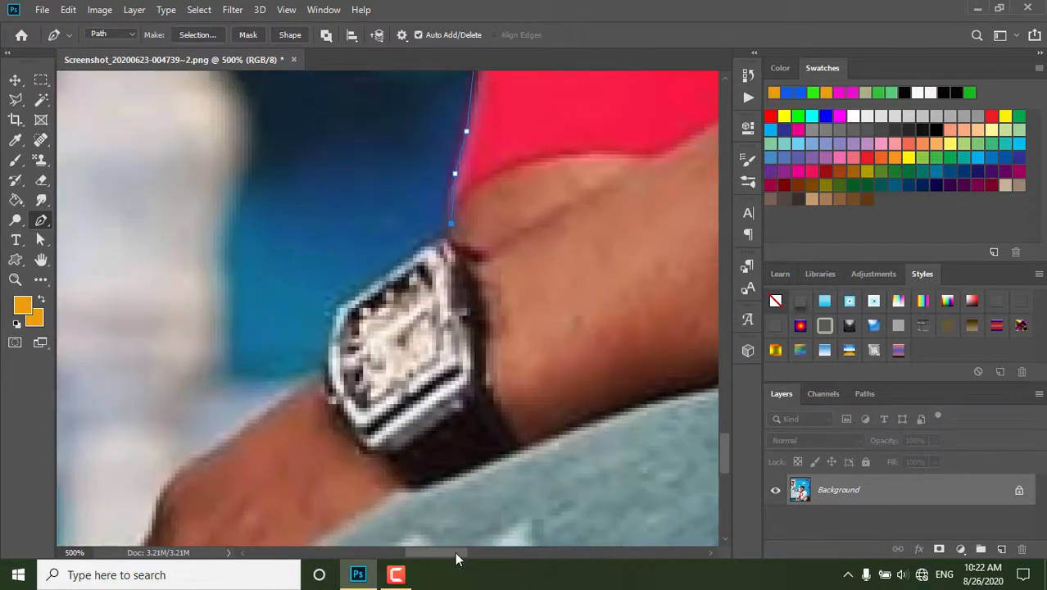
{"action": "left_click", "coordinate": [432, 239]}
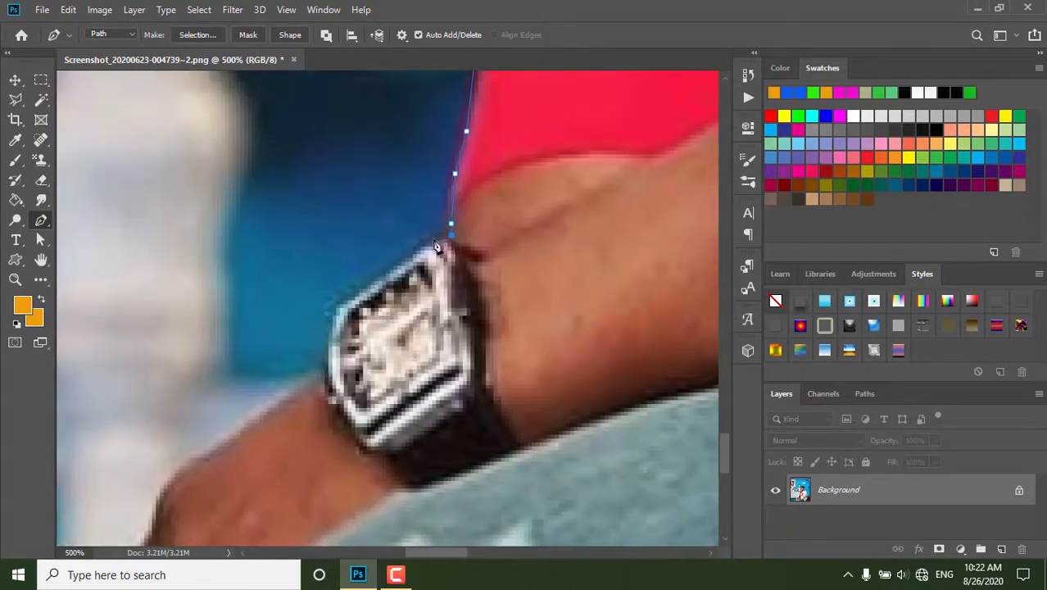
{"action": "left_click", "coordinate": [377, 278]}
{"action": "left_click", "coordinate": [332, 308]}
{"action": "left_click", "coordinate": [321, 371]}
{"action": "left_click", "coordinate": [233, 435]}
{"action": "left_click", "coordinate": [175, 473]}
{"action": "left_click", "coordinate": [152, 508]}
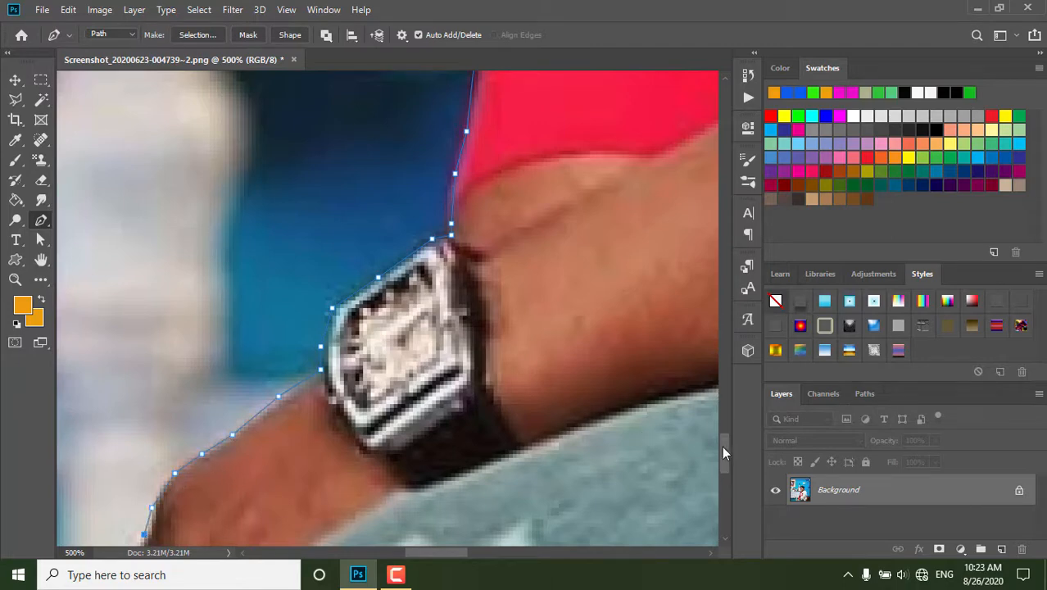
Continue the path down the outer edge of the hand and fingers to where they meet the jeans
{"action": "left_click_drag", "start_coordinate": [722, 446], "coordinate": [725, 474]}
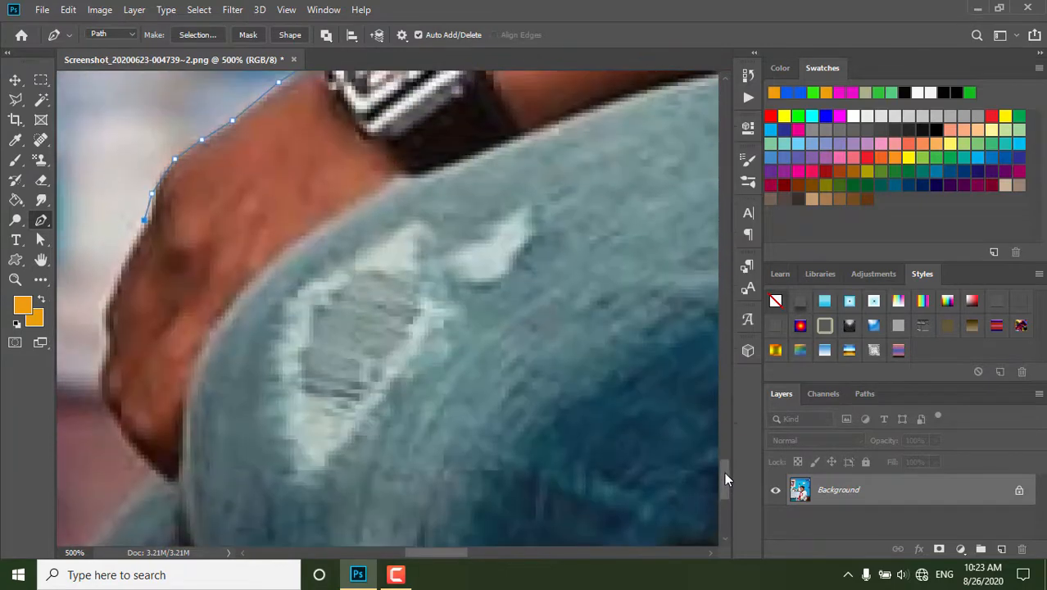
{"action": "left_click", "coordinate": [133, 243]}
{"action": "left_click", "coordinate": [117, 267]}
{"action": "left_click", "coordinate": [106, 293]}
{"action": "left_click", "coordinate": [105, 317]}
{"action": "left_click", "coordinate": [105, 338]}
{"action": "left_click", "coordinate": [99, 366]}
{"action": "left_click", "coordinate": [124, 427]}
{"action": "left_click", "coordinate": [147, 459]}
{"action": "left_click", "coordinate": [156, 470]}
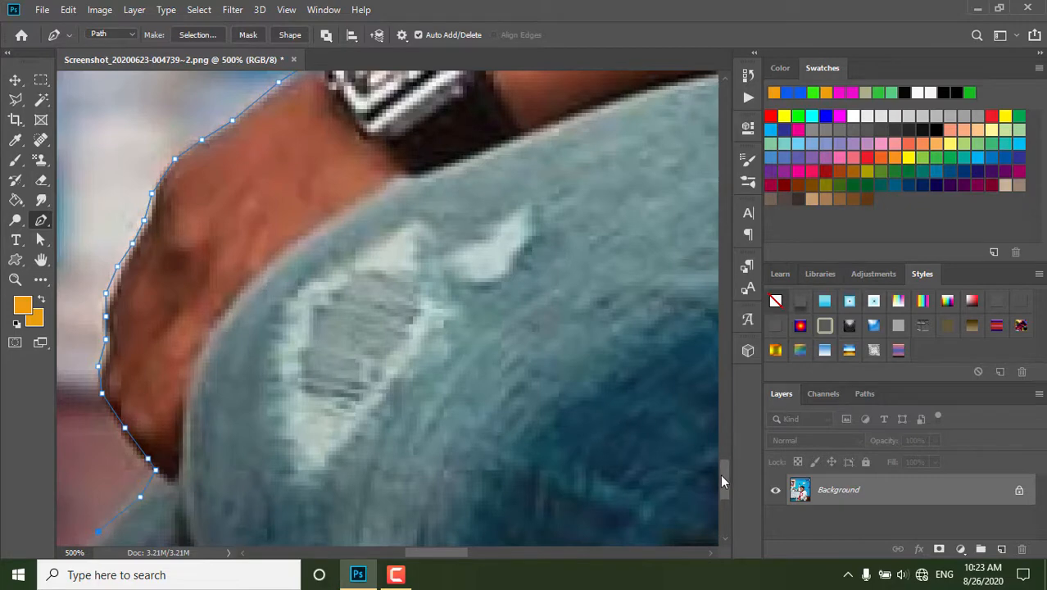
Follow the jeans edge below the hand off the photo's bottom edge and turn the path along beneath the knee
{"action": "left_click_drag", "start_coordinate": [721, 474], "coordinate": [723, 492]}
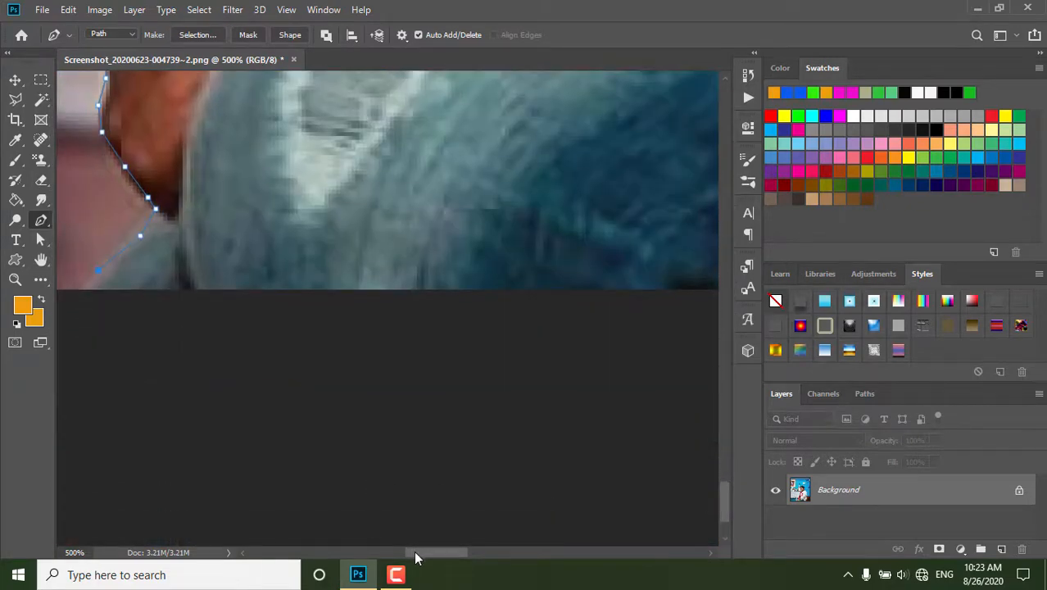
{"action": "left_click_drag", "start_coordinate": [415, 558], "coordinate": [395, 557]}
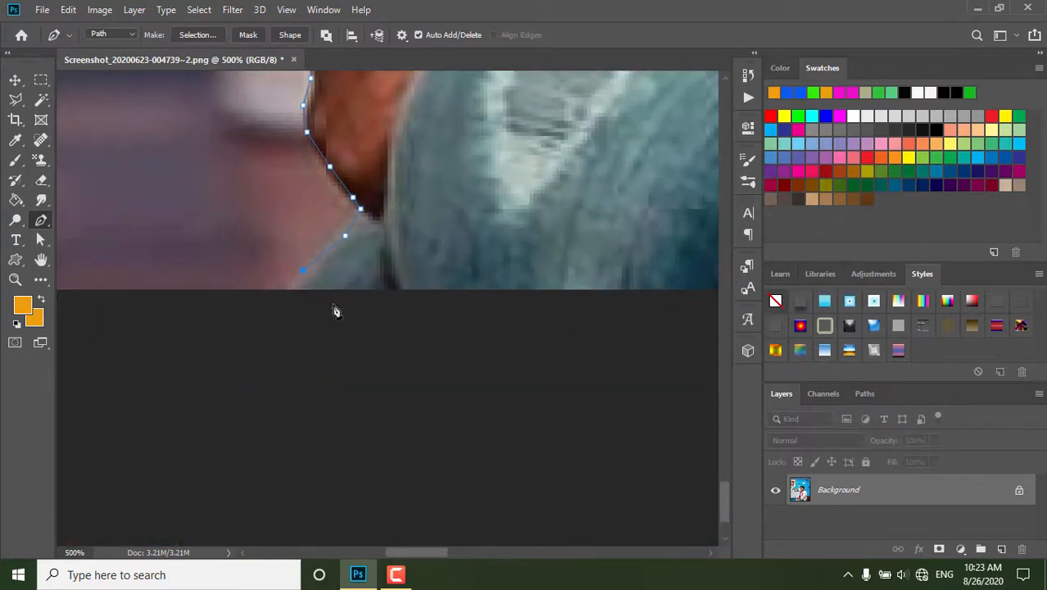
{"action": "left_click", "coordinate": [283, 297]}
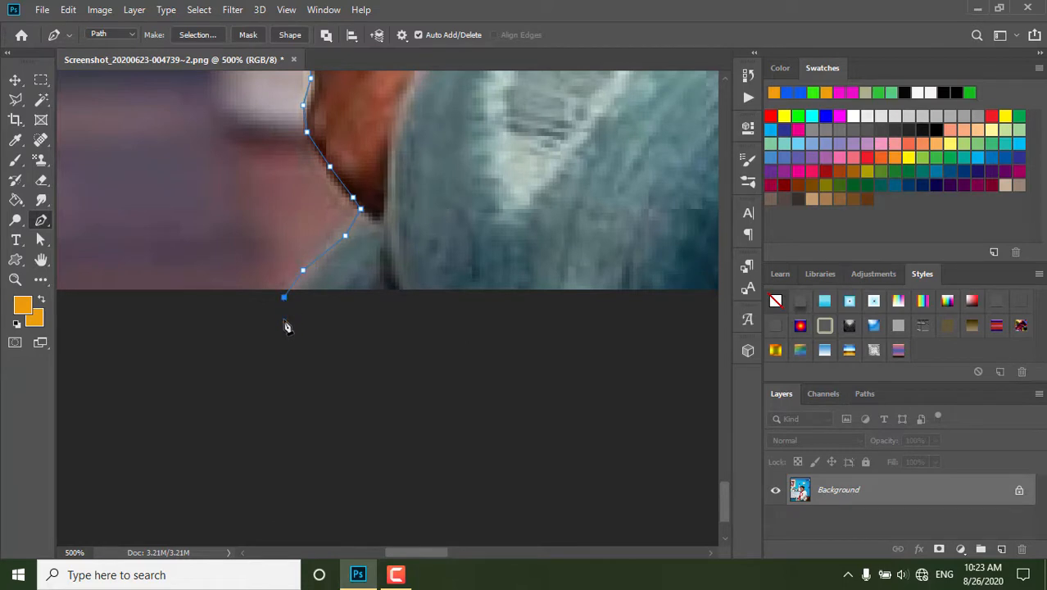
{"action": "left_click", "coordinate": [591, 338]}
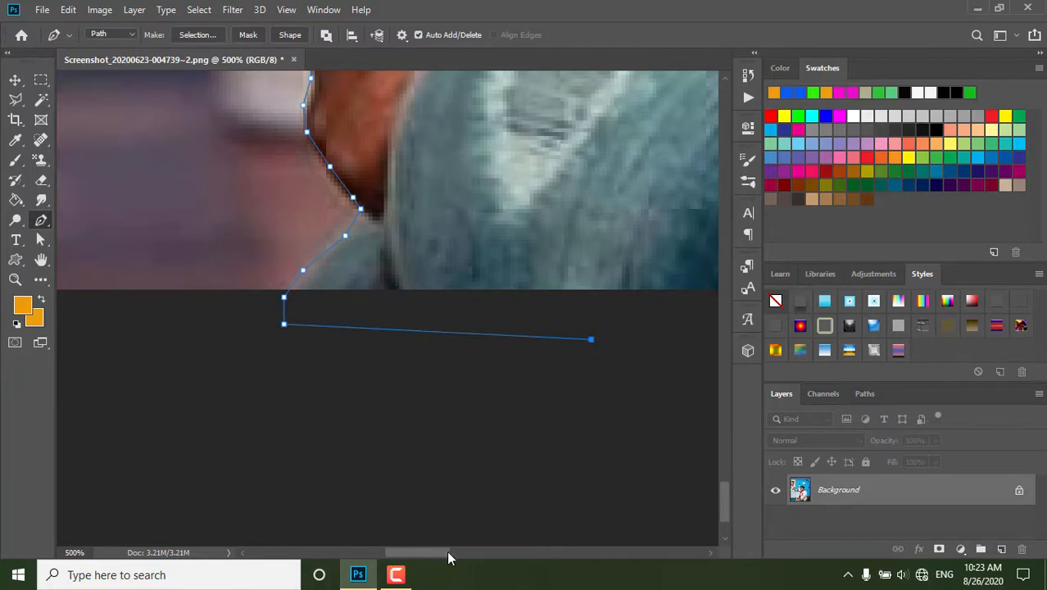
Run the path just outside the photo's bottom edge, beneath the jeans and the dark seat area
{"action": "left_click_drag", "start_coordinate": [434, 558], "coordinate": [461, 559]}
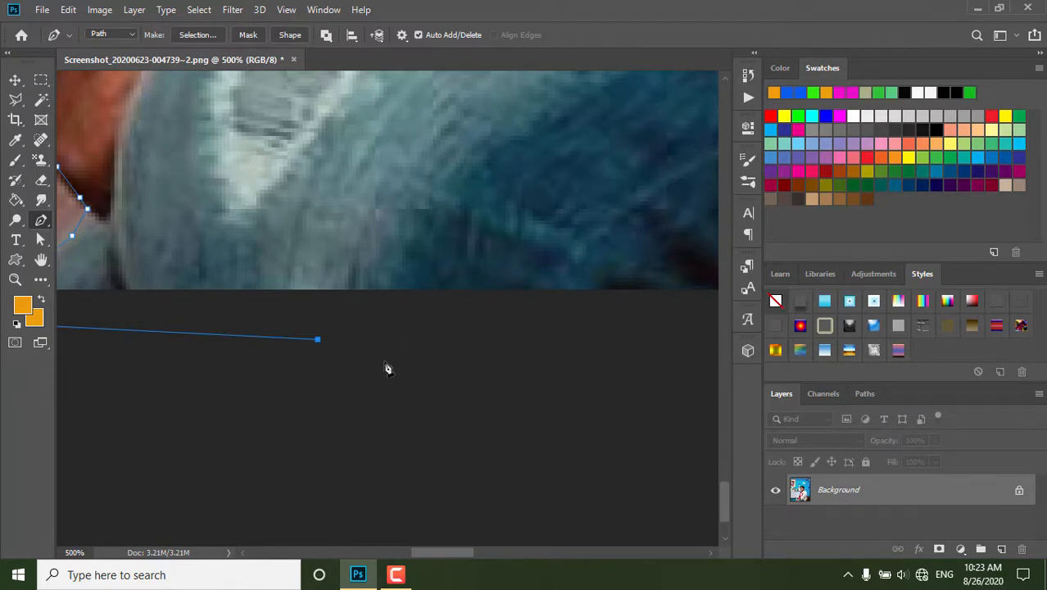
{"action": "left_click", "coordinate": [455, 347]}
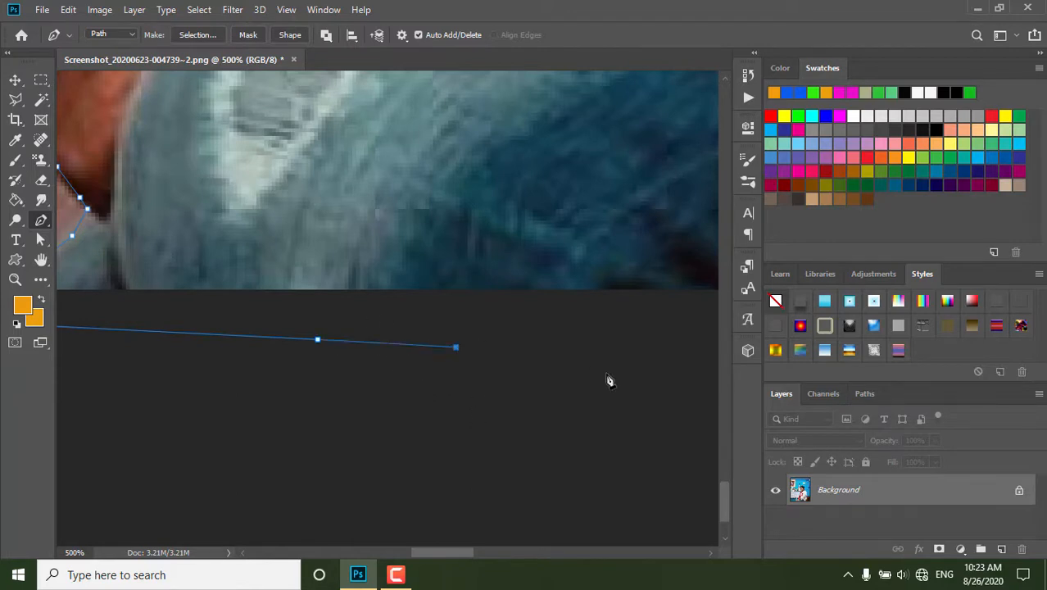
{"action": "left_click", "coordinate": [617, 348]}
{"action": "left_click", "coordinate": [678, 348]}
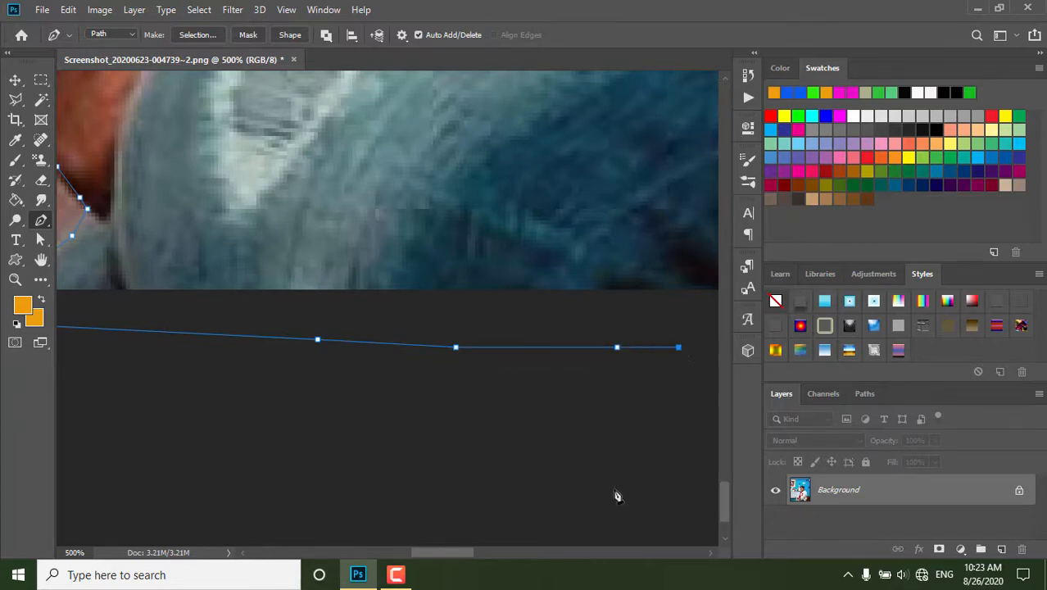
{"action": "left_click_drag", "start_coordinate": [460, 552], "coordinate": [508, 553]}
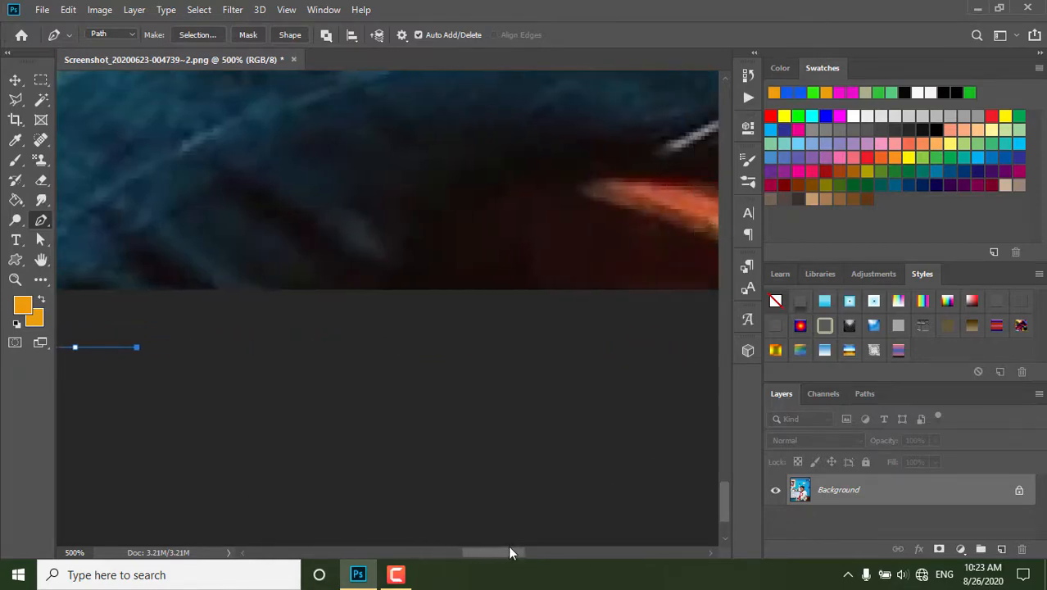
{"action": "left_click", "coordinate": [220, 343]}
{"action": "left_click", "coordinate": [336, 347]}
{"action": "left_click", "coordinate": [446, 348]}
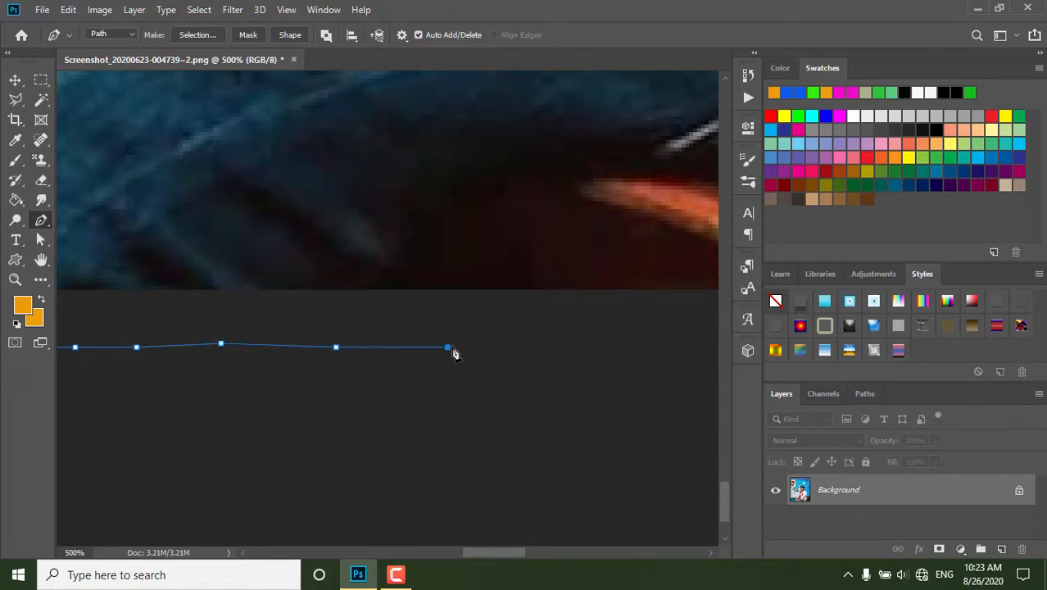
{"action": "left_click", "coordinate": [539, 350]}
{"action": "left_click", "coordinate": [631, 347]}
Extend the path outside the bottom edge of the photo, beneath the orange stripe of the chair
{"action": "left_click_drag", "start_coordinate": [498, 552], "coordinate": [539, 551]}
{"action": "left_click", "coordinate": [335, 343]}
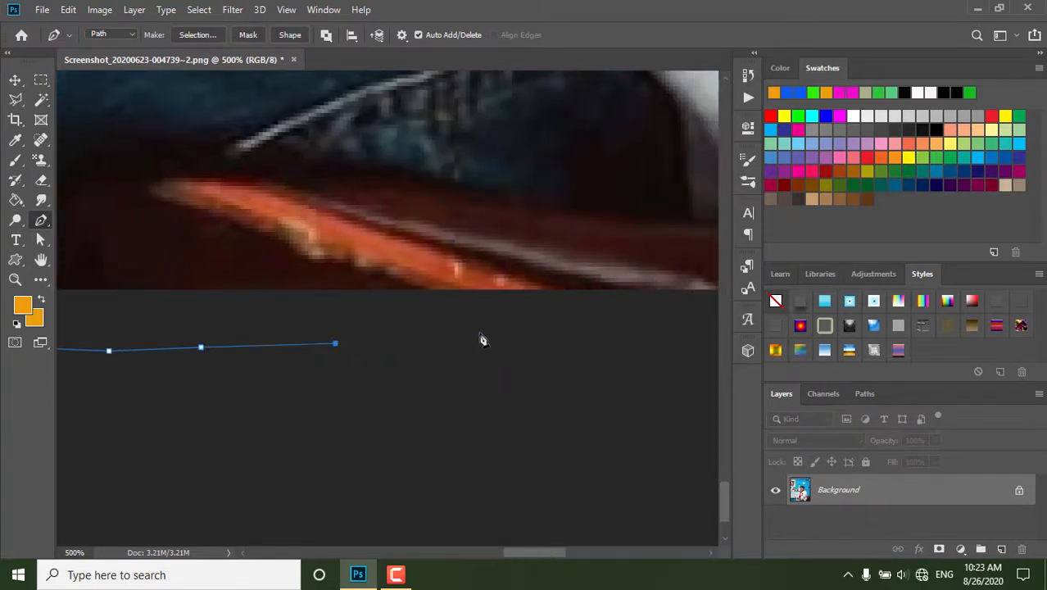
{"action": "left_click", "coordinate": [481, 332]}
{"action": "left_click", "coordinate": [569, 351]}
{"action": "left_click", "coordinate": [642, 354]}
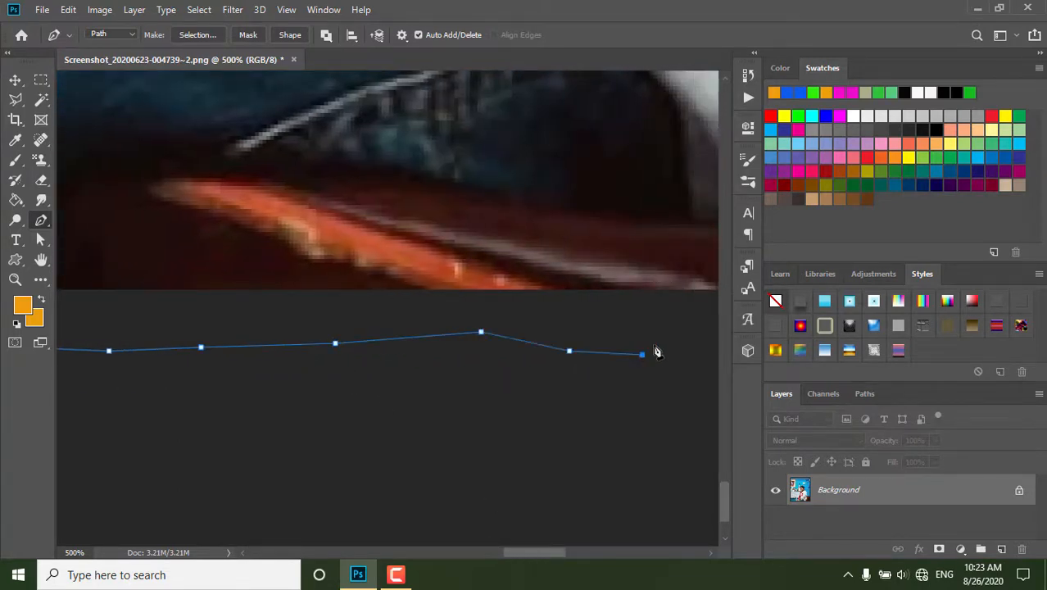
{"action": "left_click", "coordinate": [686, 346]}
Carry the path beneath the 99images.com watermark and past the photo's bottom-right corner
{"action": "left_click_drag", "start_coordinate": [540, 551], "coordinate": [586, 551]}
{"action": "left_click", "coordinate": [374, 343]}
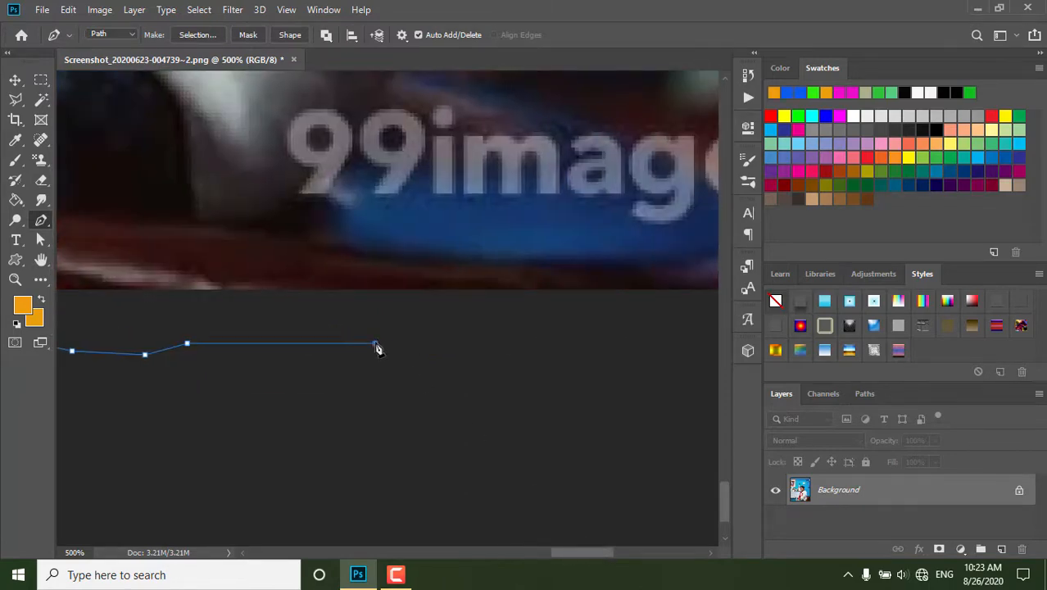
{"action": "left_click", "coordinate": [590, 358]}
{"action": "left_click", "coordinate": [682, 351]}
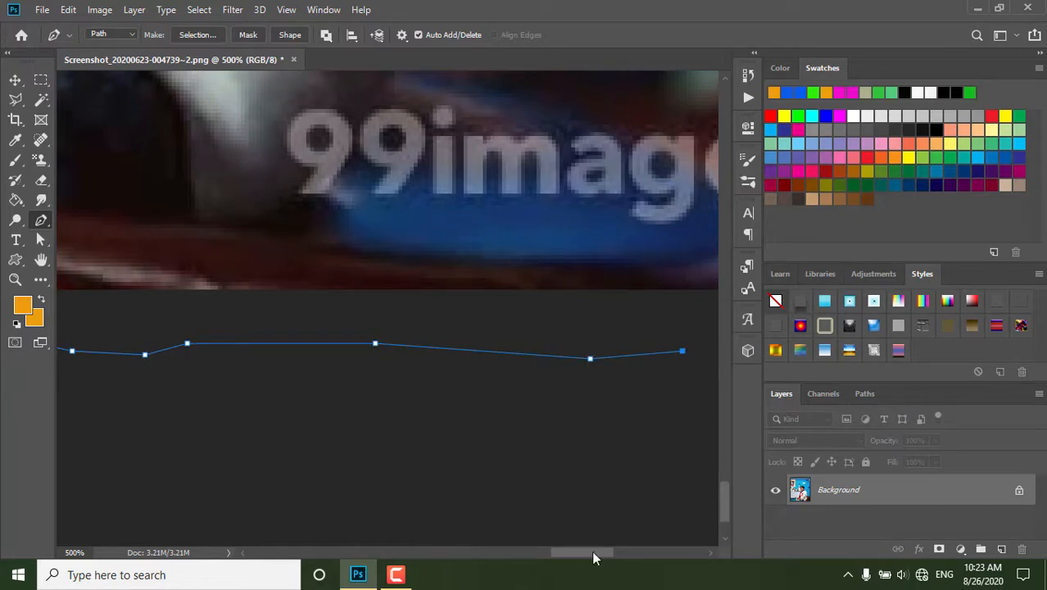
{"action": "left_click_drag", "start_coordinate": [589, 553], "coordinate": [640, 550]}
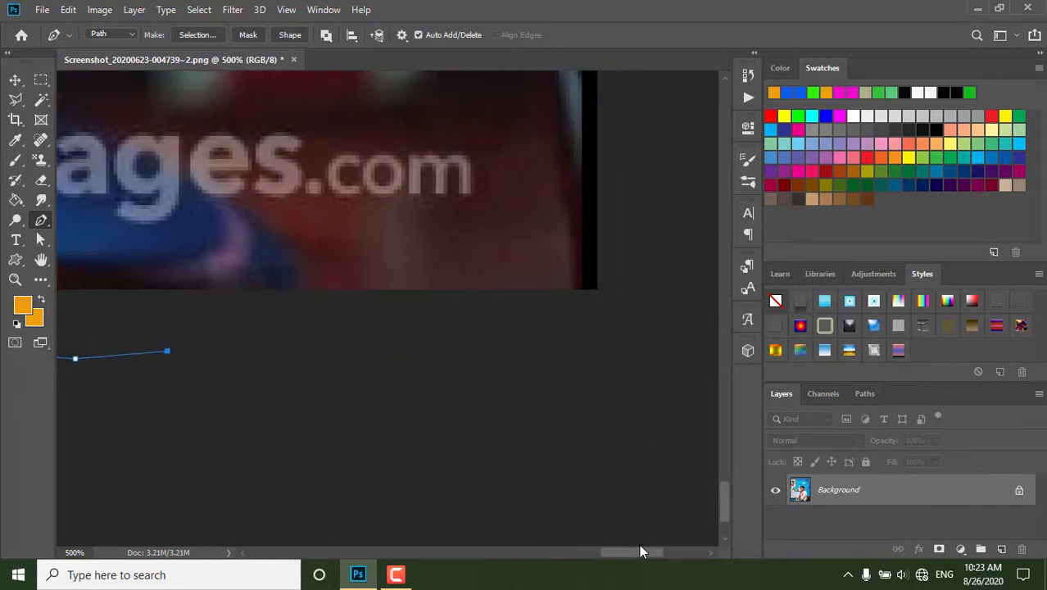
{"action": "left_click", "coordinate": [630, 348]}
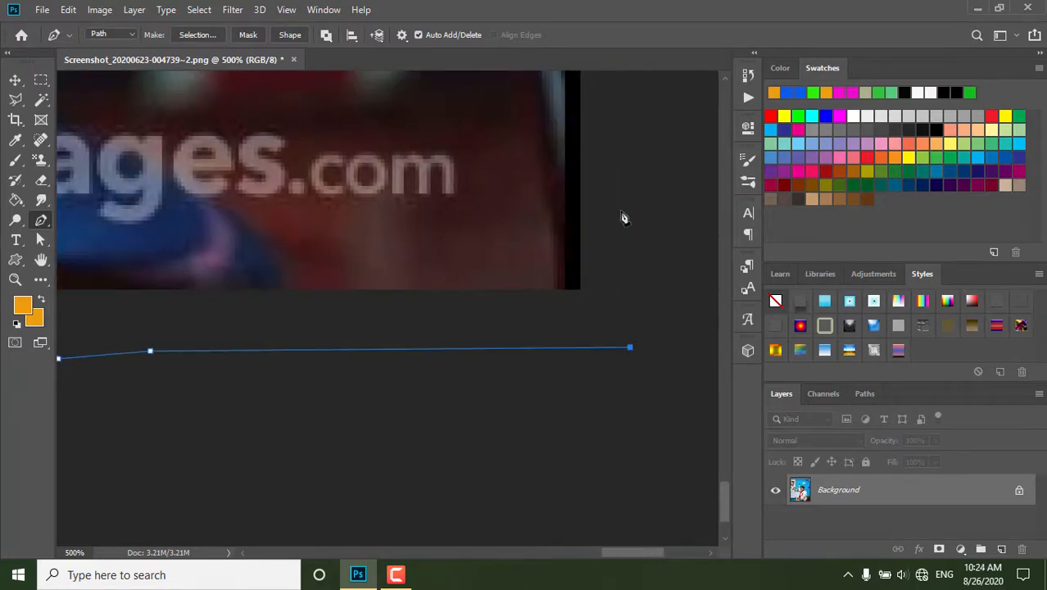
Take the path straight up outside the photo's right edge, alongside the wooden chair back
{"action": "left_click_drag", "start_coordinate": [726, 495], "coordinate": [724, 473]}
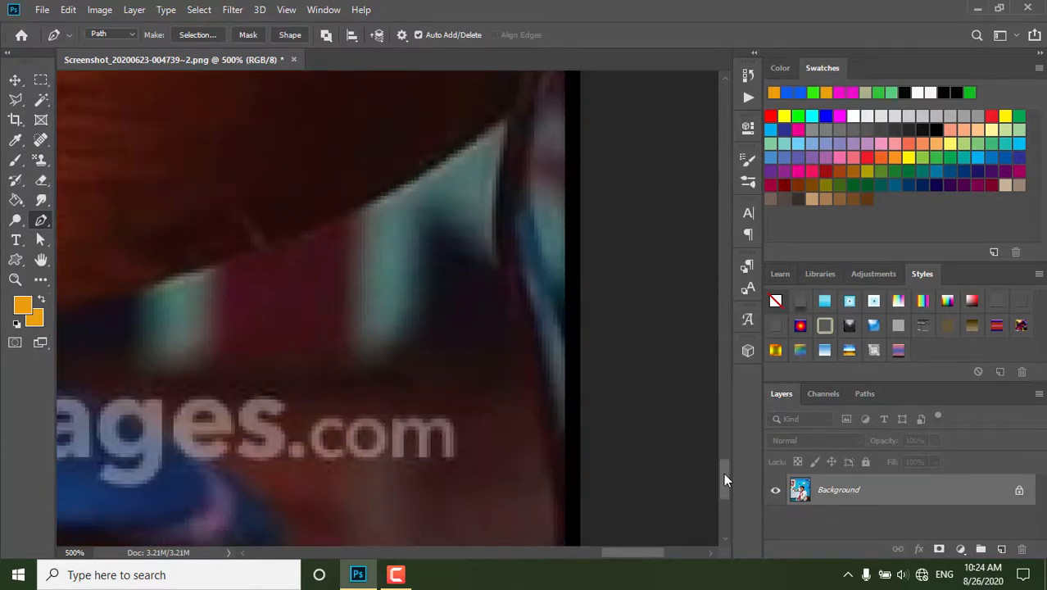
{"action": "key", "text": "ctrl+minus"}
{"action": "key", "text": "ctrl+minus"}
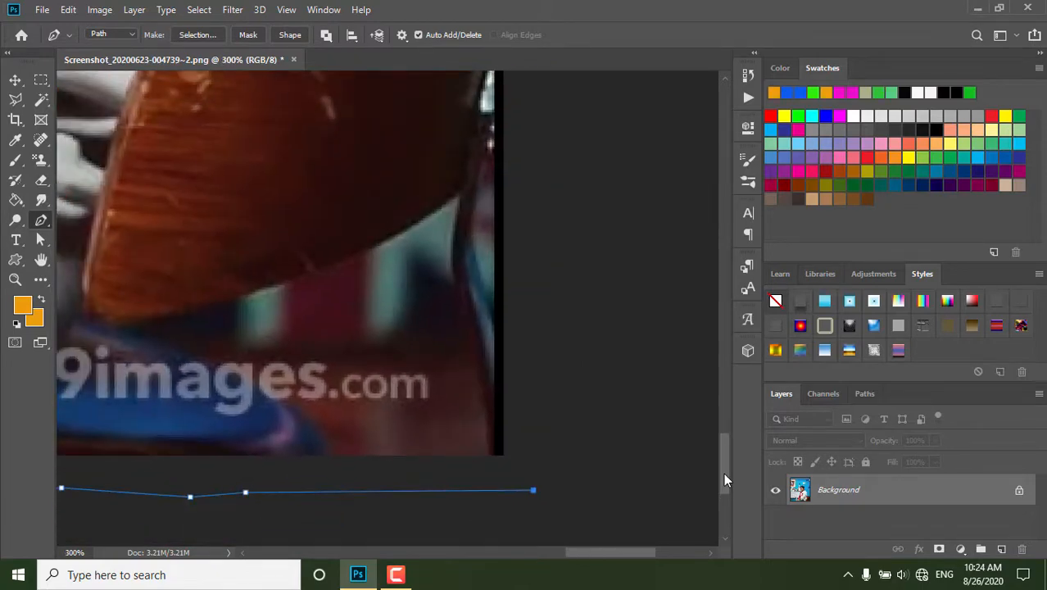
{"action": "key", "text": "ctrl+minus"}
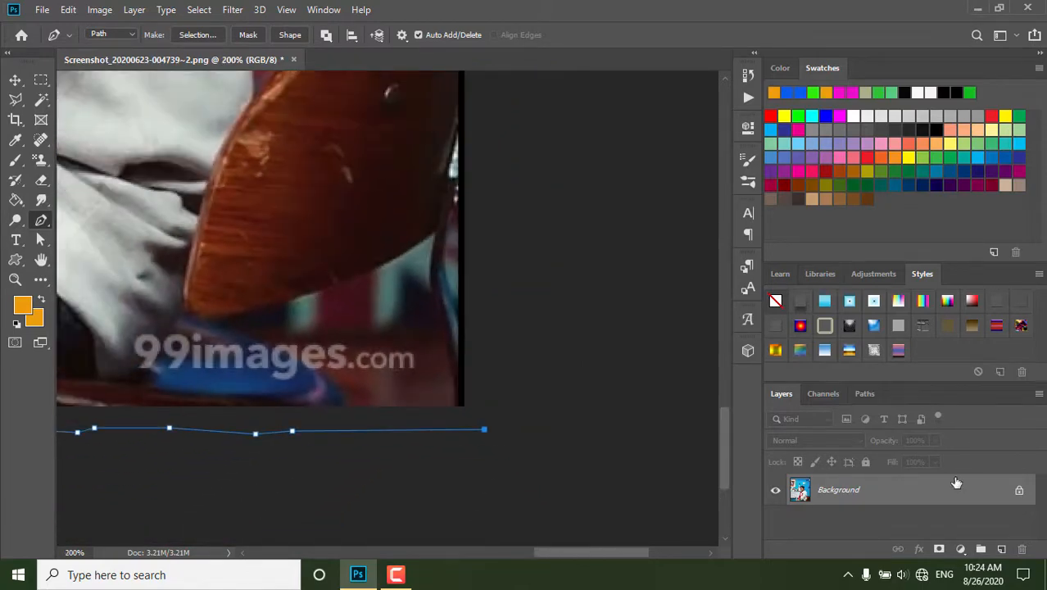
{"action": "mouse_move", "coordinate": [726, 431]}
{"action": "left_mouse_down"}
{"action": "mouse_move", "coordinate": [722, 383]}
{"action": "mouse_move", "coordinate": [721, 428]}
{"action": "left_mouse_up"}
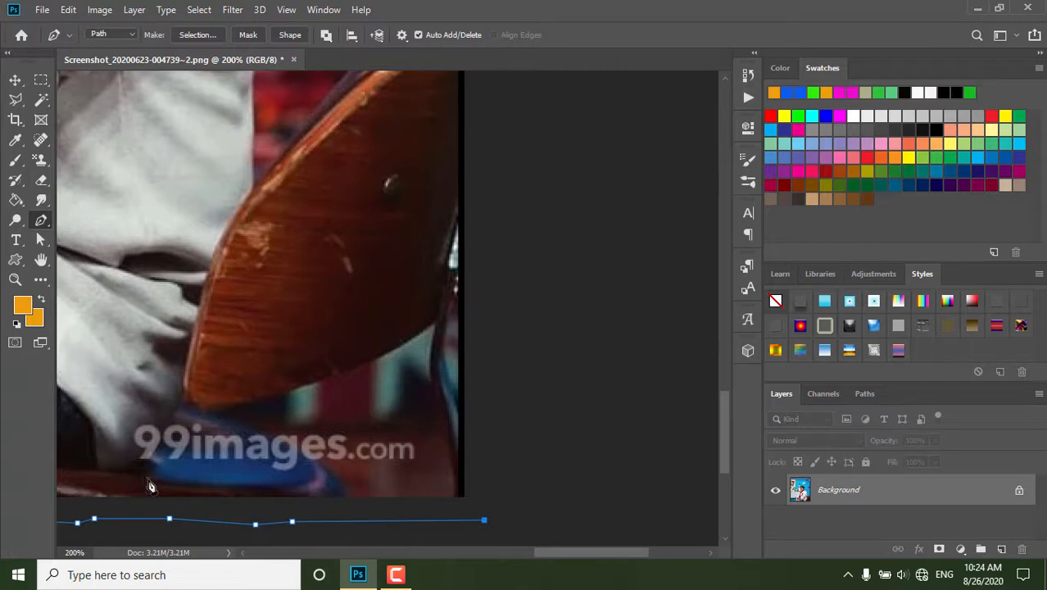
{"action": "left_click", "coordinate": [484, 152]}
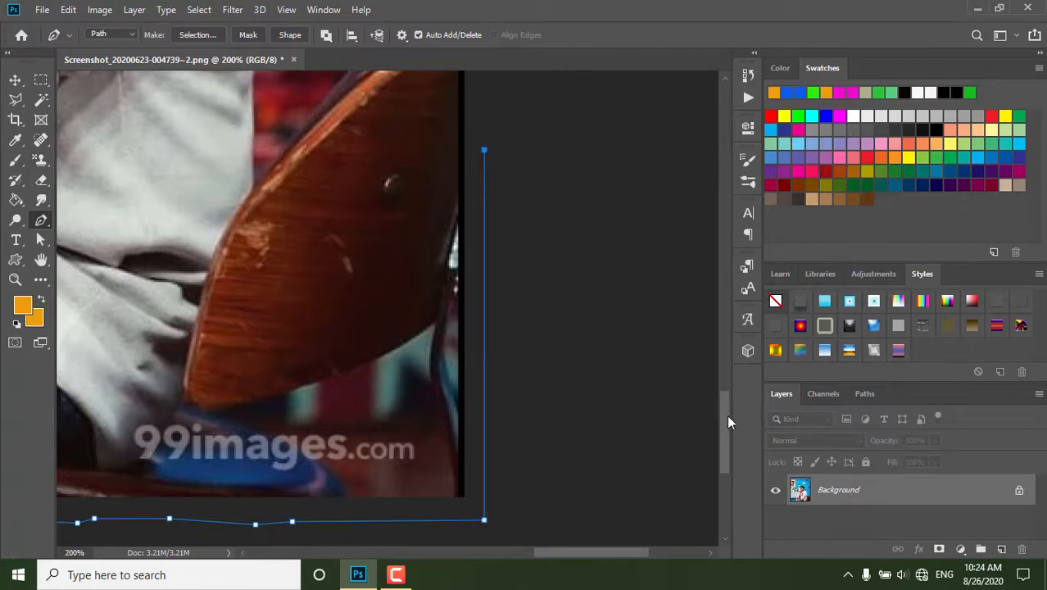
Bring the path back into the photo and trace the top edge of the wooden chair back down toward the shirt
{"action": "left_click_drag", "start_coordinate": [726, 415], "coordinate": [720, 381]}
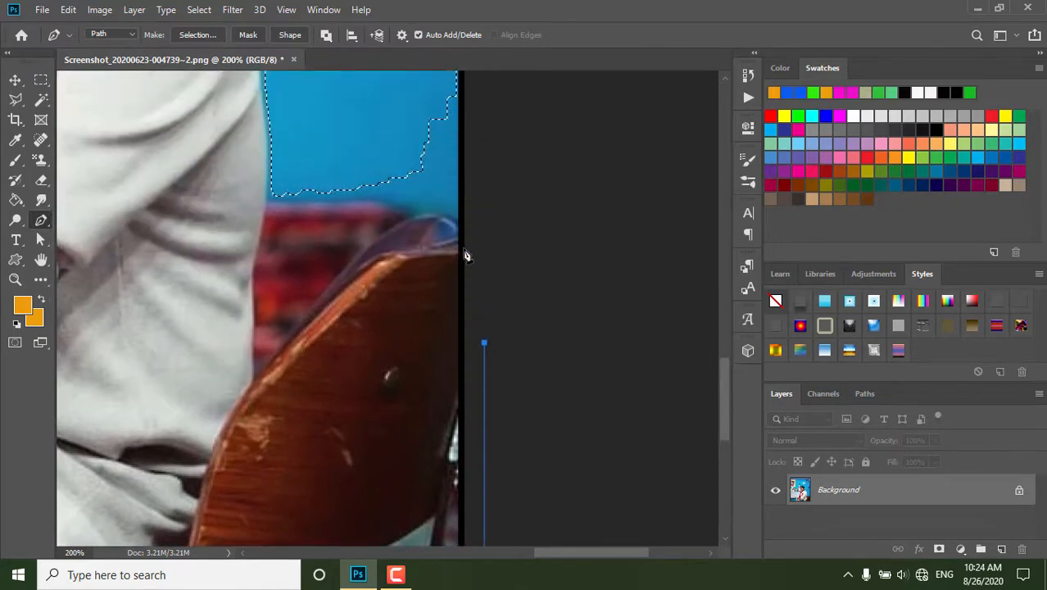
{"action": "left_click_drag", "start_coordinate": [464, 254], "coordinate": [383, 256]}
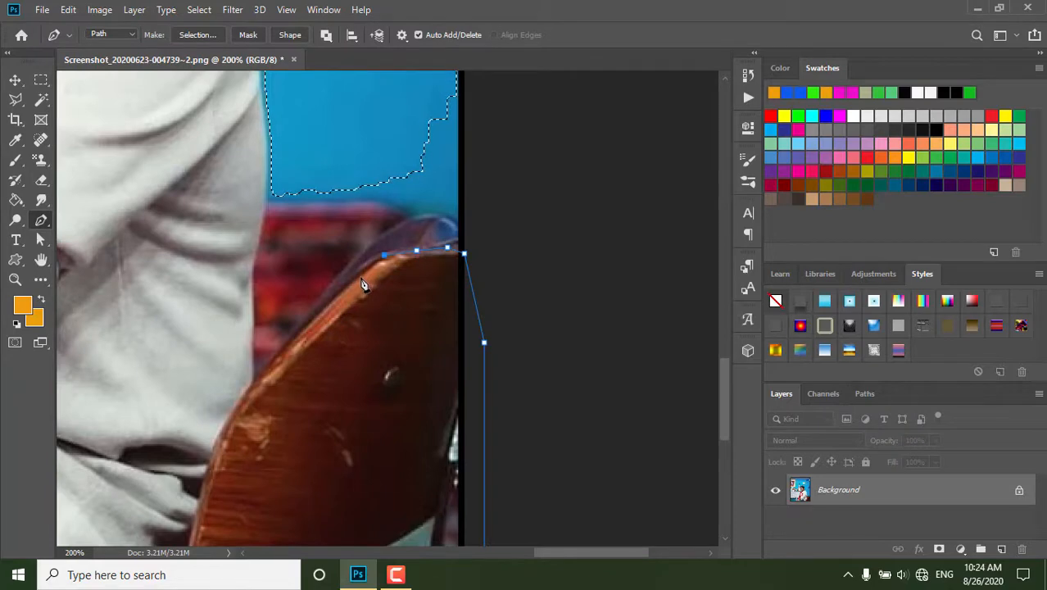
{"action": "left_click", "coordinate": [359, 278]}
{"action": "left_click", "coordinate": [334, 292]}
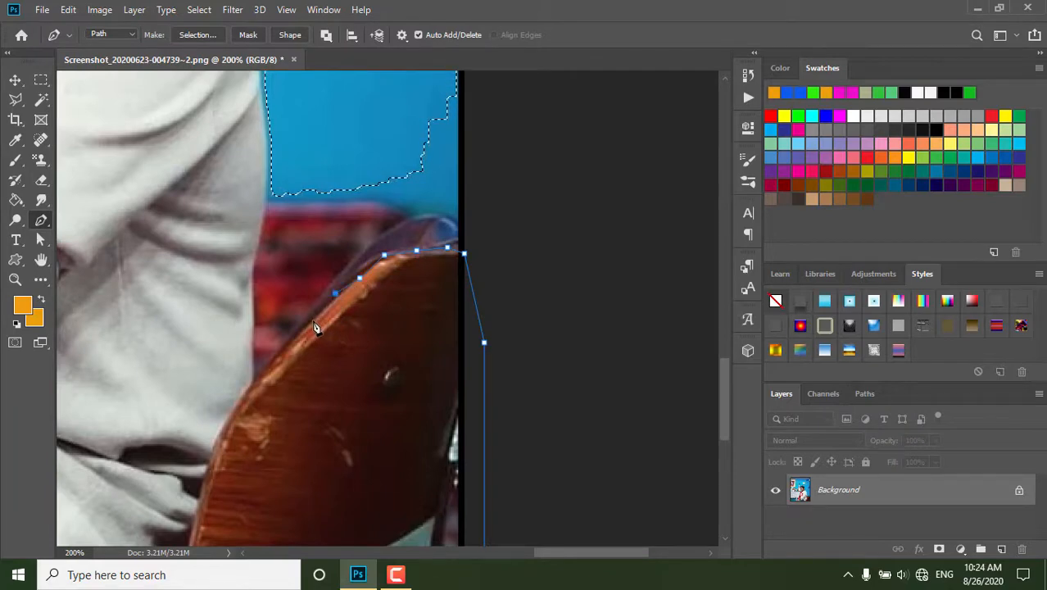
{"action": "left_click", "coordinate": [293, 338]}
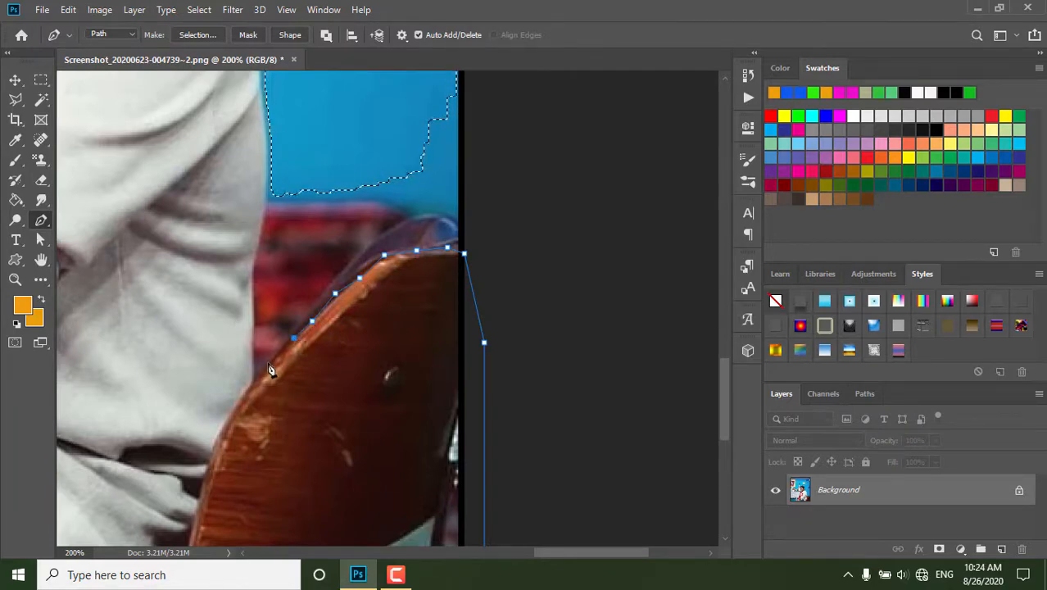
Trace the path up the back edge of the white shirt, from the wooden chair back to the upper back
{"action": "left_click", "coordinate": [253, 272]}
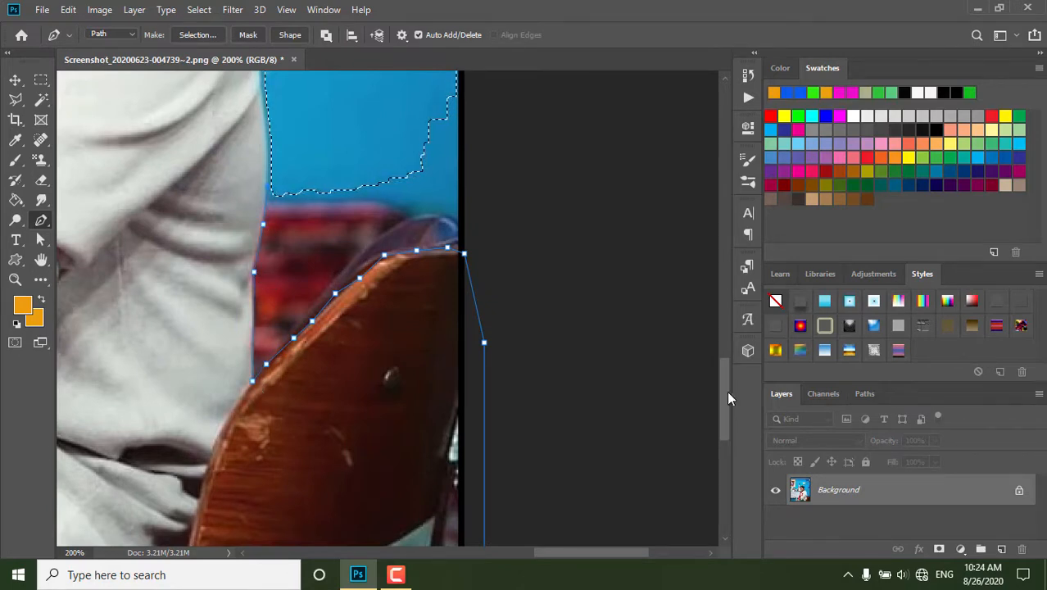
{"action": "mouse_move", "coordinate": [721, 387]}
{"action": "left_mouse_down"}
{"action": "mouse_move", "coordinate": [719, 295]}
{"action": "mouse_move", "coordinate": [718, 387]}
{"action": "left_mouse_up"}
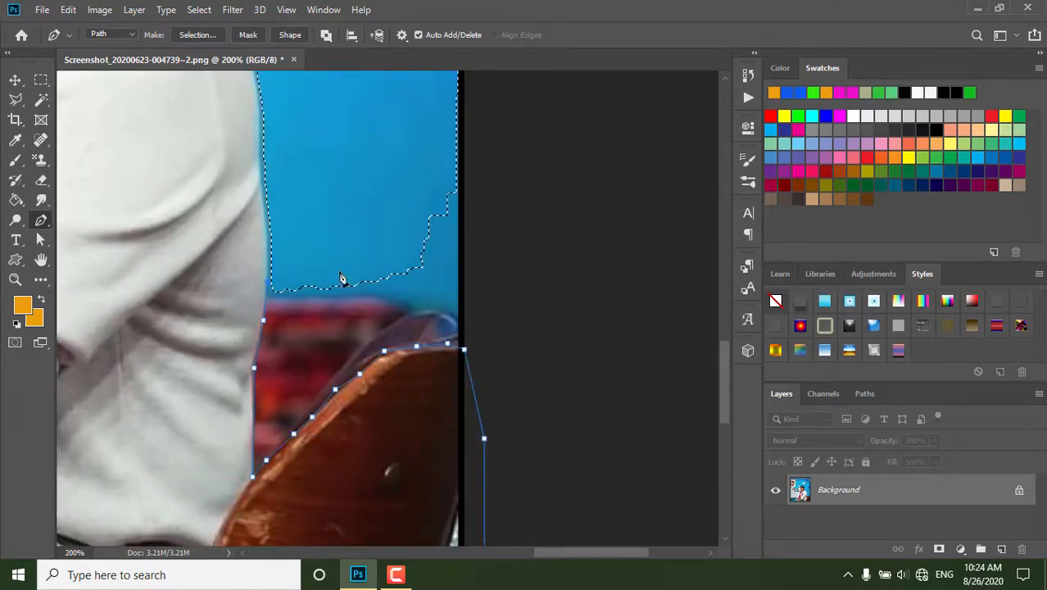
{"action": "left_click", "coordinate": [264, 255]}
{"action": "left_click", "coordinate": [260, 194]}
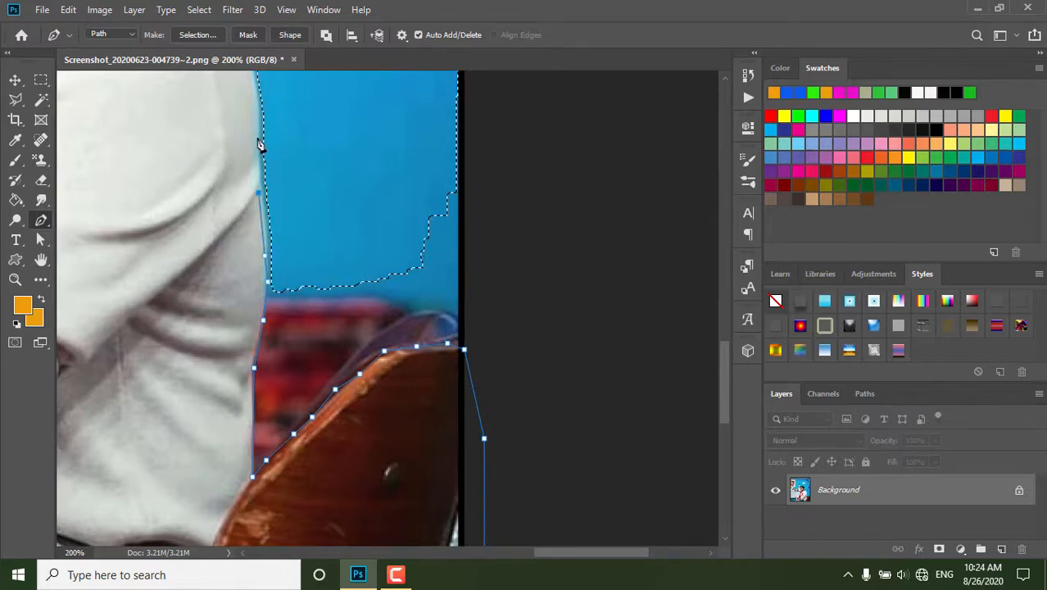
{"action": "left_click", "coordinate": [255, 138]}
{"action": "left_click", "coordinate": [256, 90]}
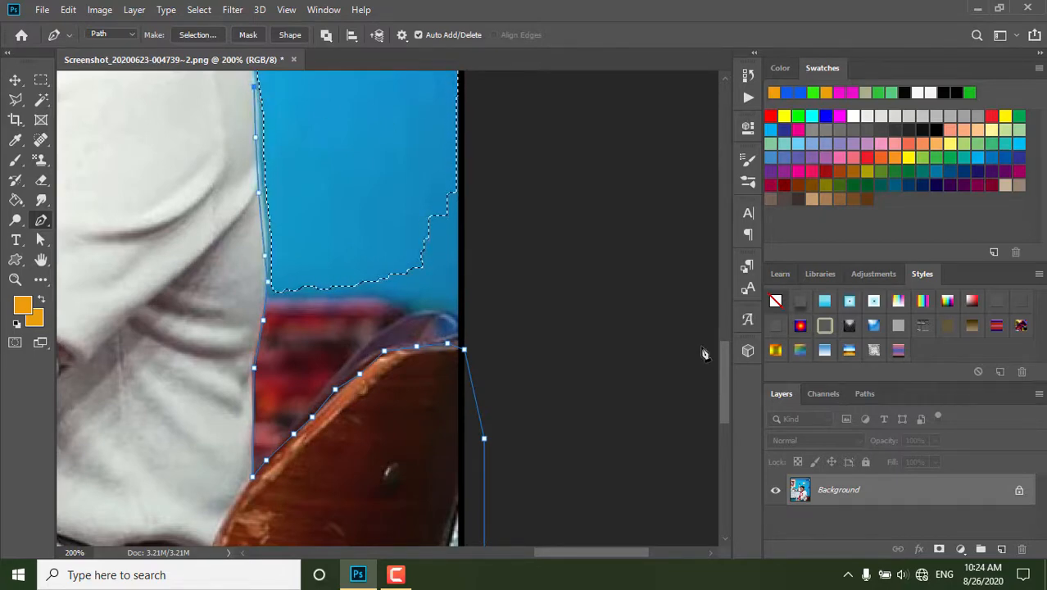
Carry the path around the man's rear shoulder and up the shirt edge to the neckline
{"action": "left_click_drag", "start_coordinate": [722, 361], "coordinate": [718, 295]}
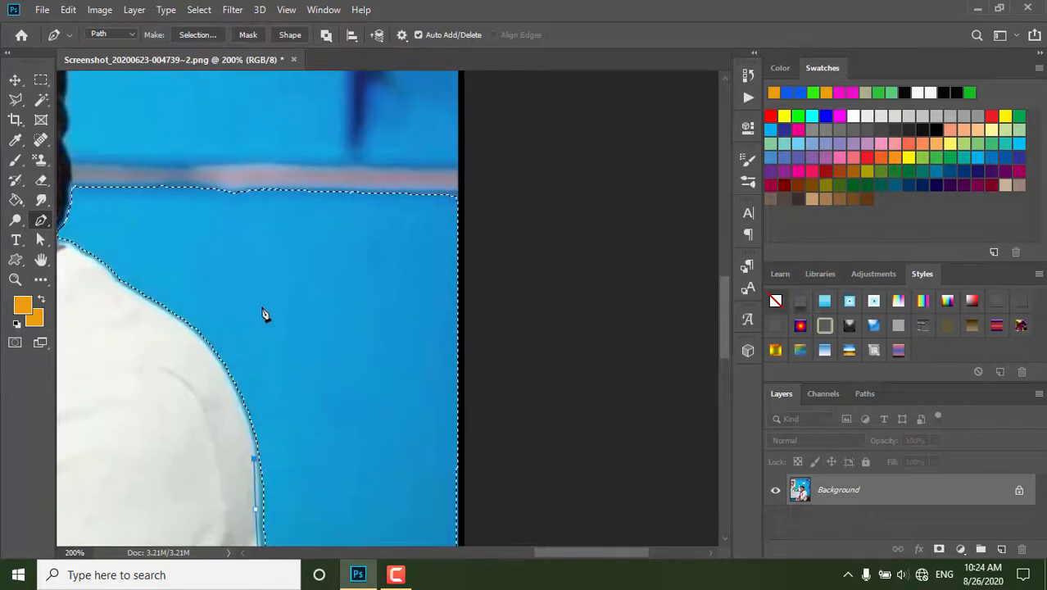
{"action": "left_click", "coordinate": [237, 405]}
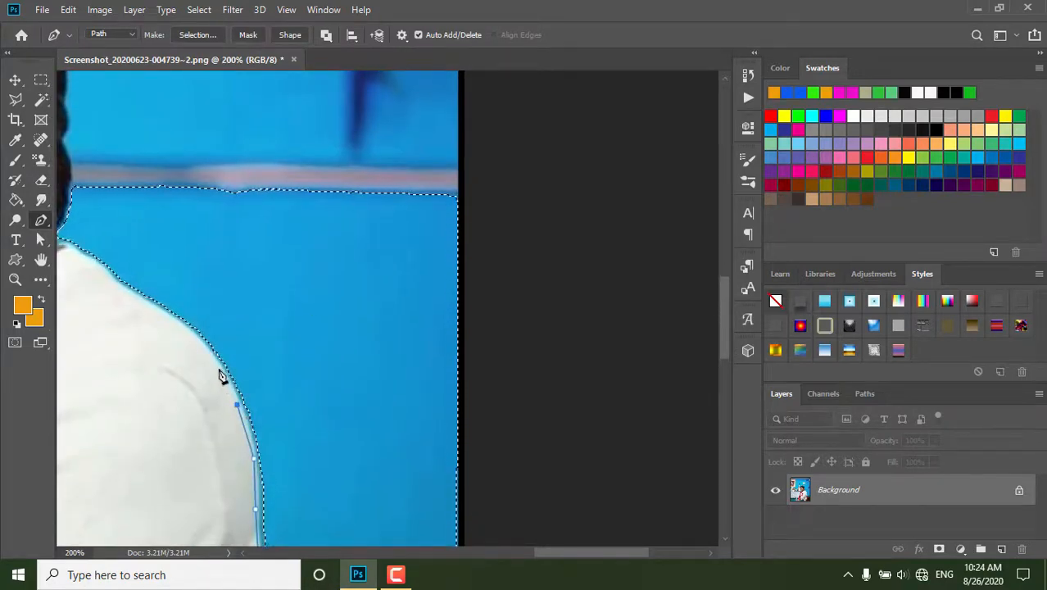
{"action": "left_click", "coordinate": [214, 364]}
{"action": "left_click", "coordinate": [181, 326]}
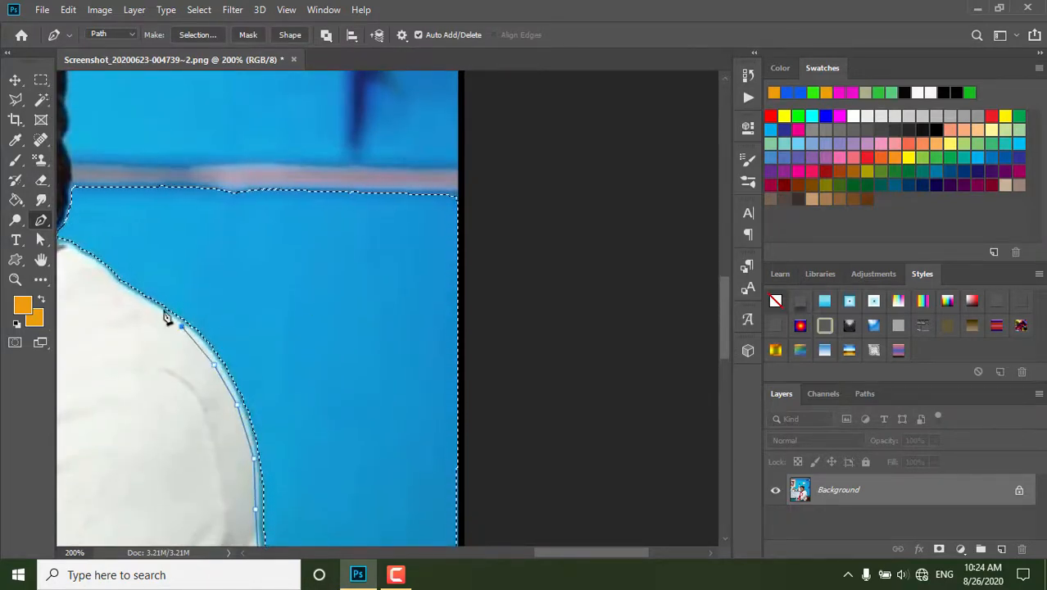
{"action": "left_click", "coordinate": [126, 289]}
{"action": "left_click", "coordinate": [89, 257]}
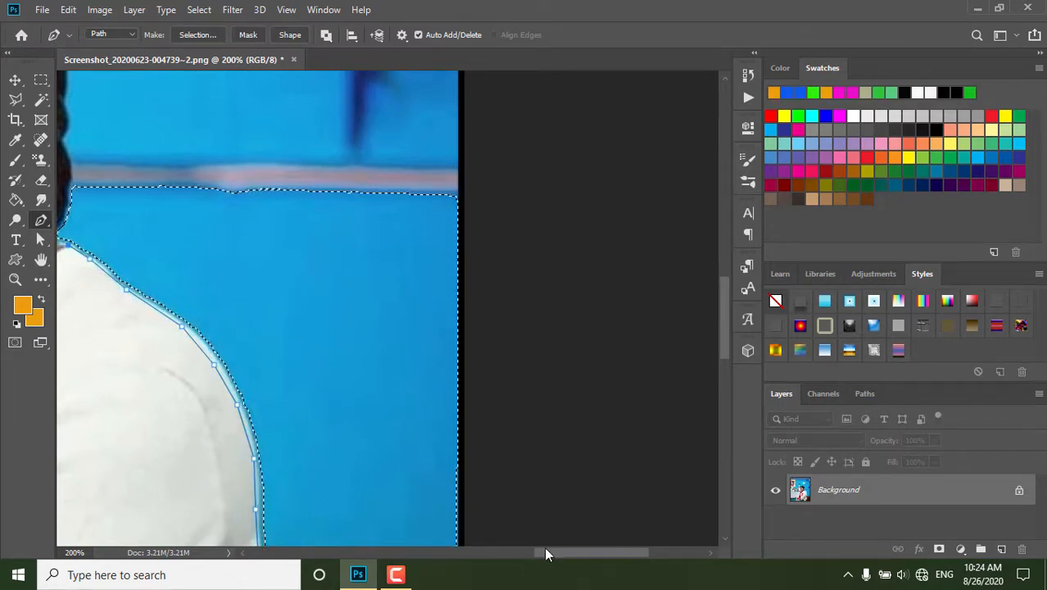
Continue the path from the neck up the back of the head, along the edge of the hair
{"action": "left_click_drag", "start_coordinate": [554, 552], "coordinate": [499, 557]}
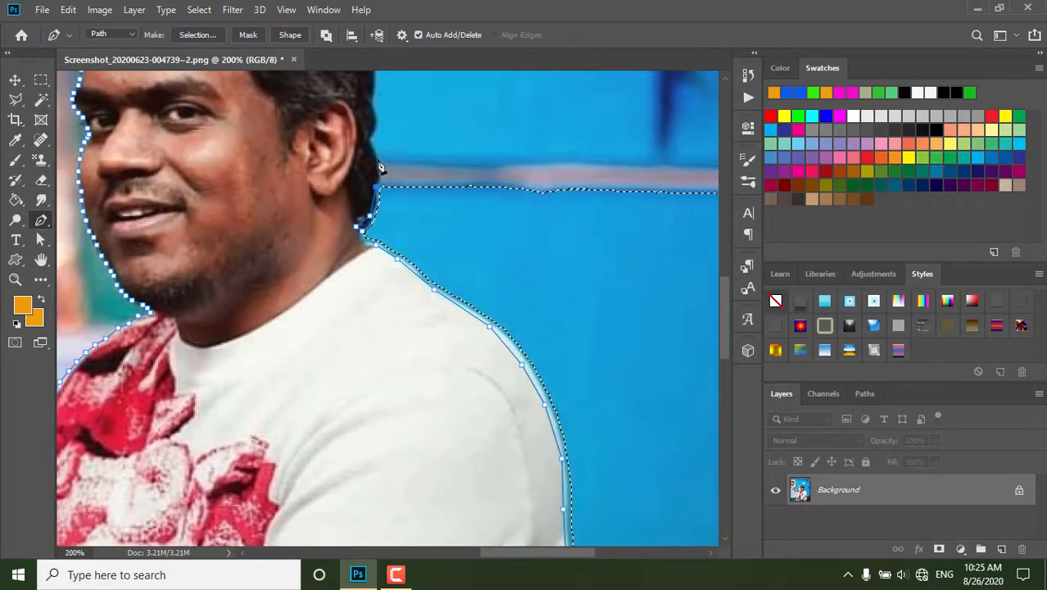
{"action": "left_click", "coordinate": [374, 132]}
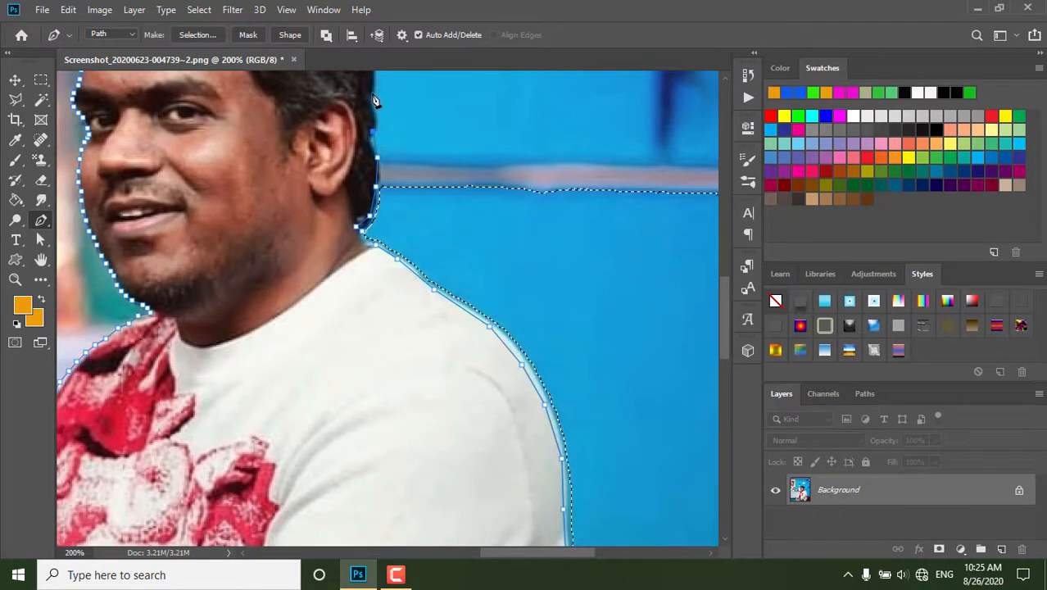
{"action": "left_click", "coordinate": [373, 93]}
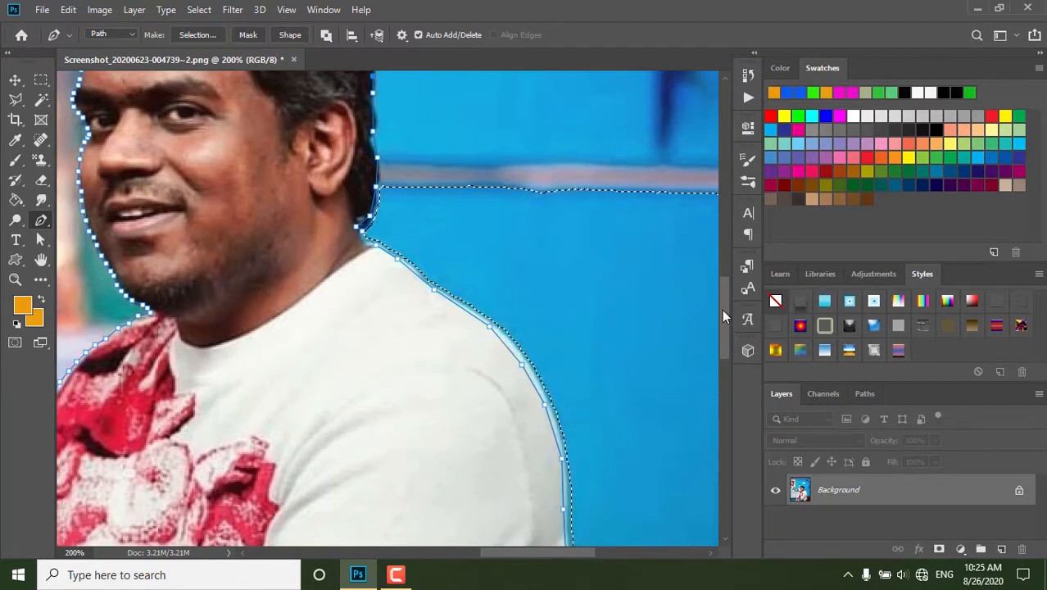
{"action": "scroll", "coordinate": [721, 278], "scroll_direction": "up", "scroll_amount": 5}
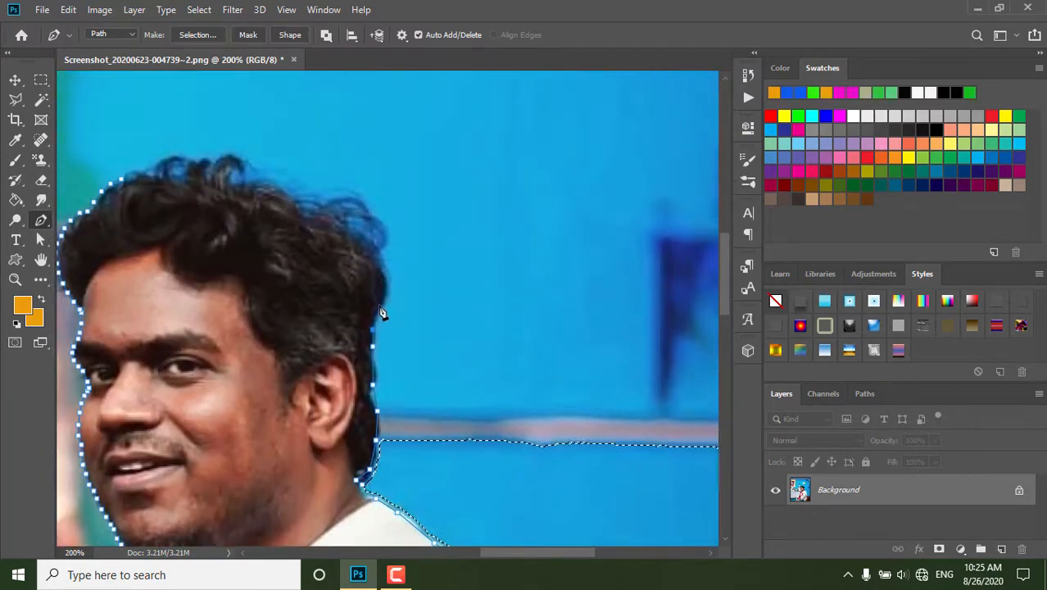
{"action": "left_click", "coordinate": [379, 273]}
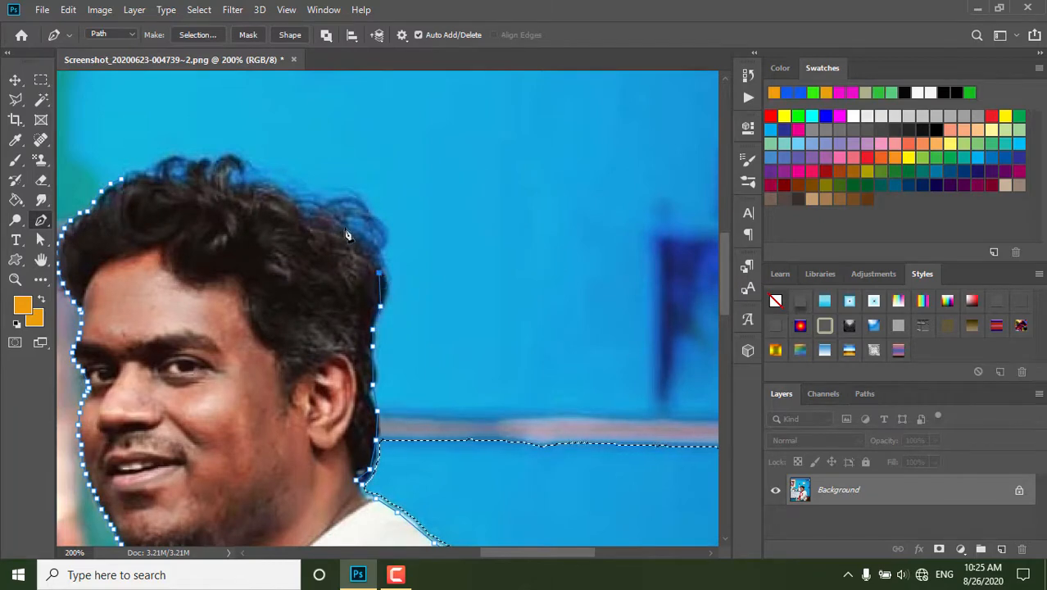
Trace the curly hair across the top of the head and close the path at its starting point
{"action": "left_click", "coordinate": [363, 239]}
{"action": "left_click", "coordinate": [337, 215]}
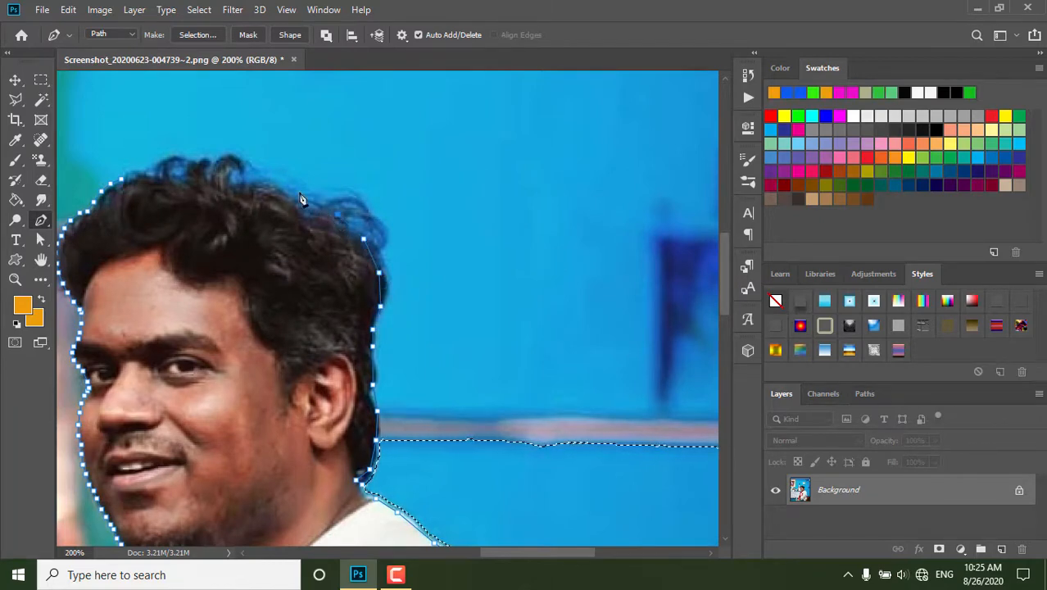
{"action": "left_click", "coordinate": [273, 184]}
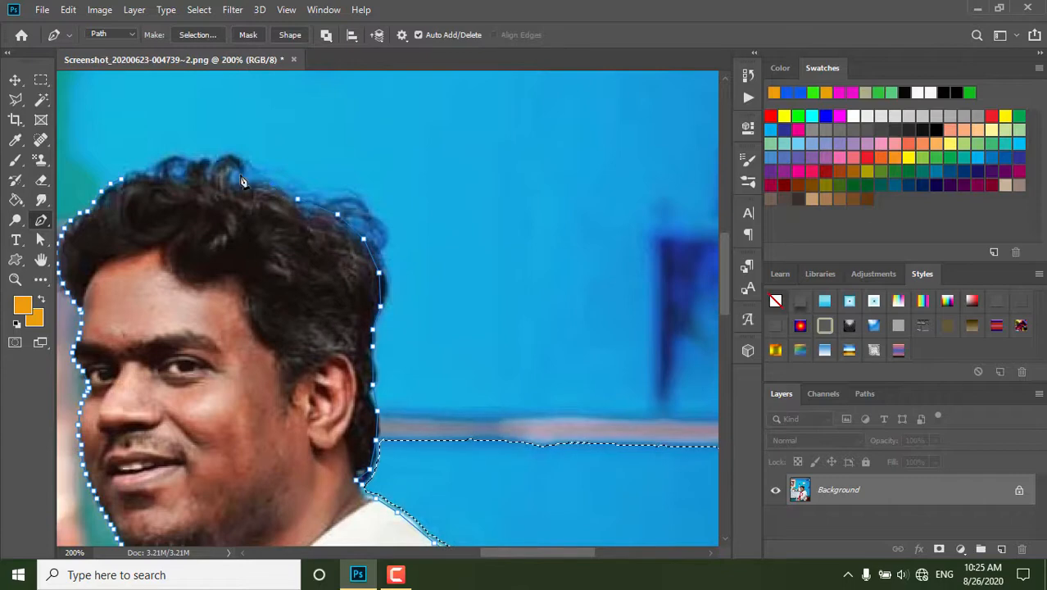
{"action": "left_click", "coordinate": [240, 174]}
{"action": "left_click", "coordinate": [191, 163]}
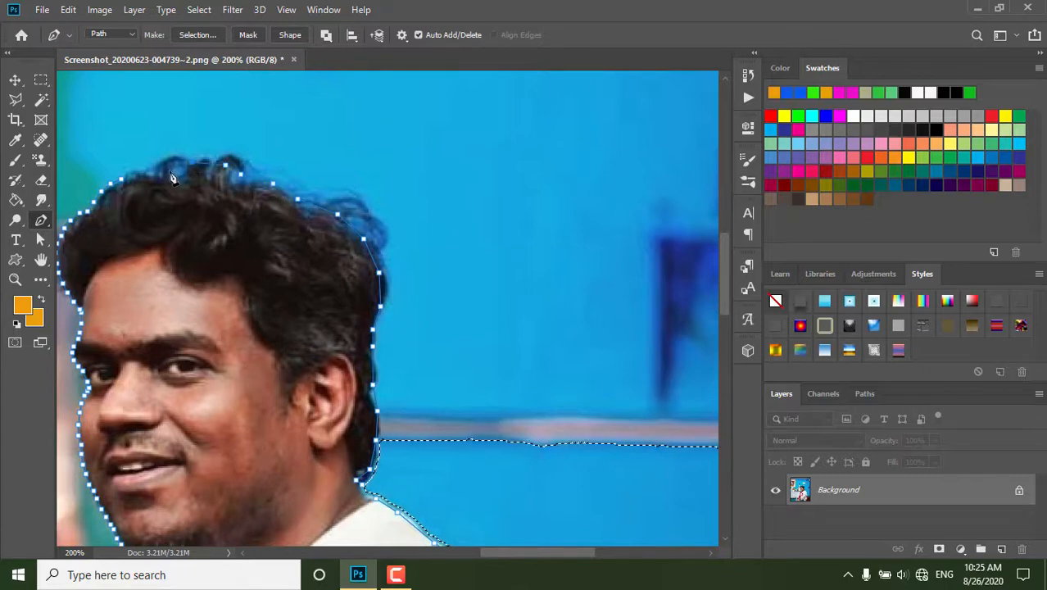
{"action": "left_click", "coordinate": [169, 171]}
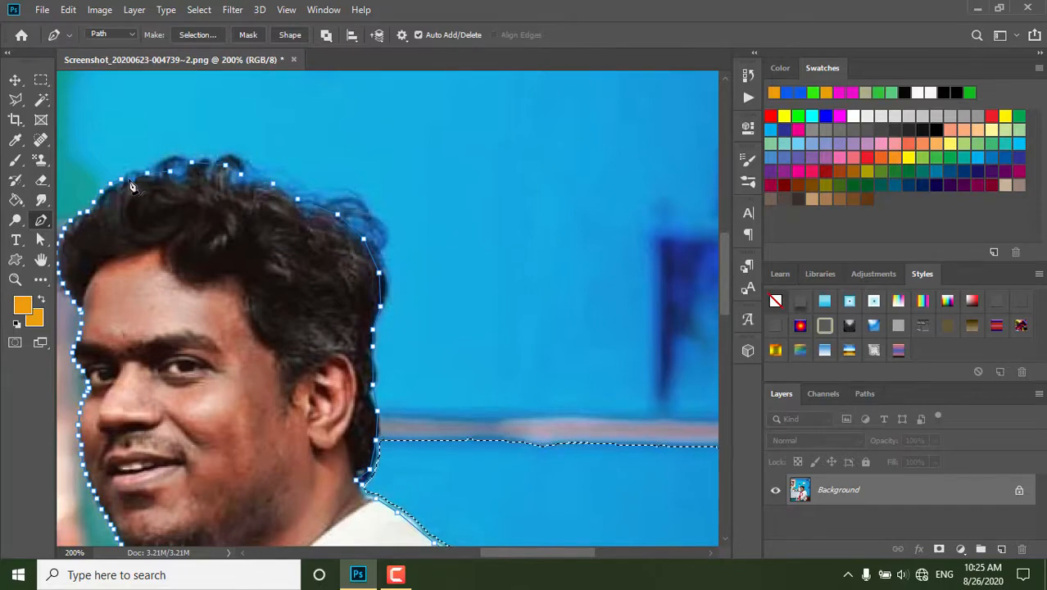
{"action": "left_click", "coordinate": [126, 186]}
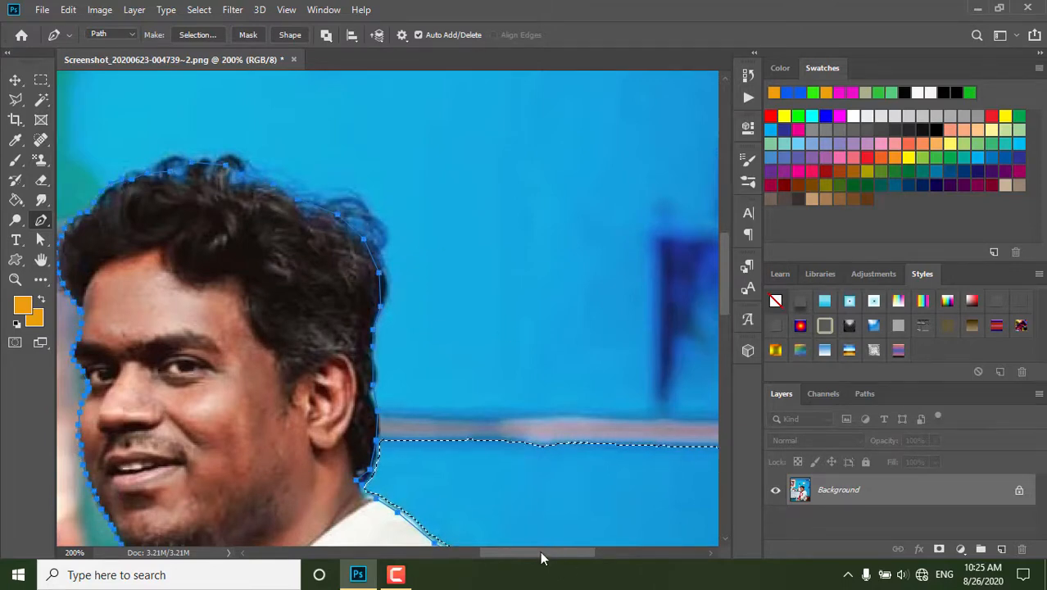
Convert the closed path around the man and chair into a selection
{"action": "left_click_drag", "start_coordinate": [540, 550], "coordinate": [493, 552]}
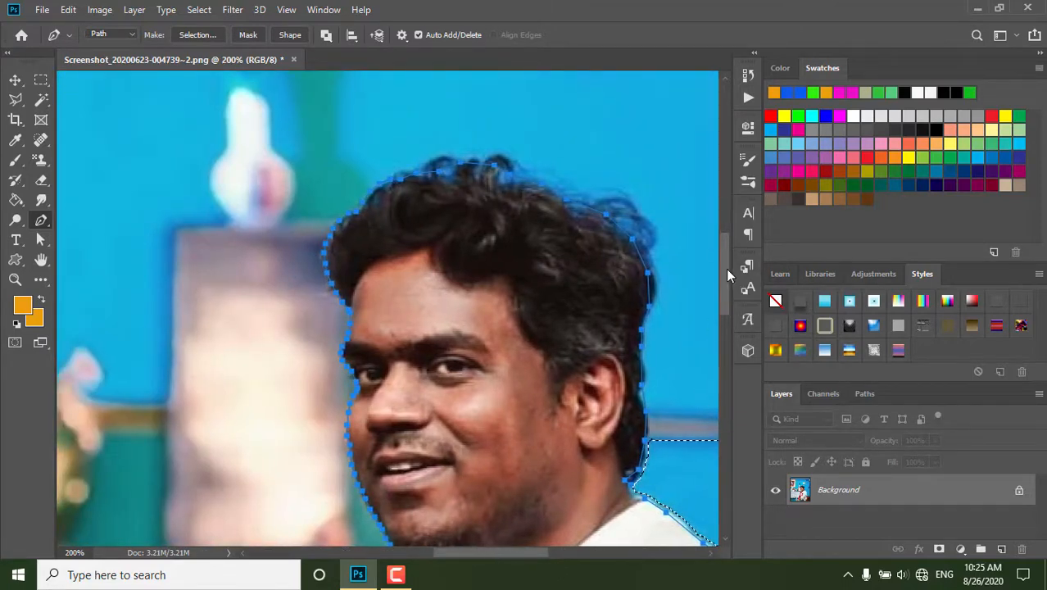
{"action": "left_click_drag", "start_coordinate": [725, 275], "coordinate": [725, 280]}
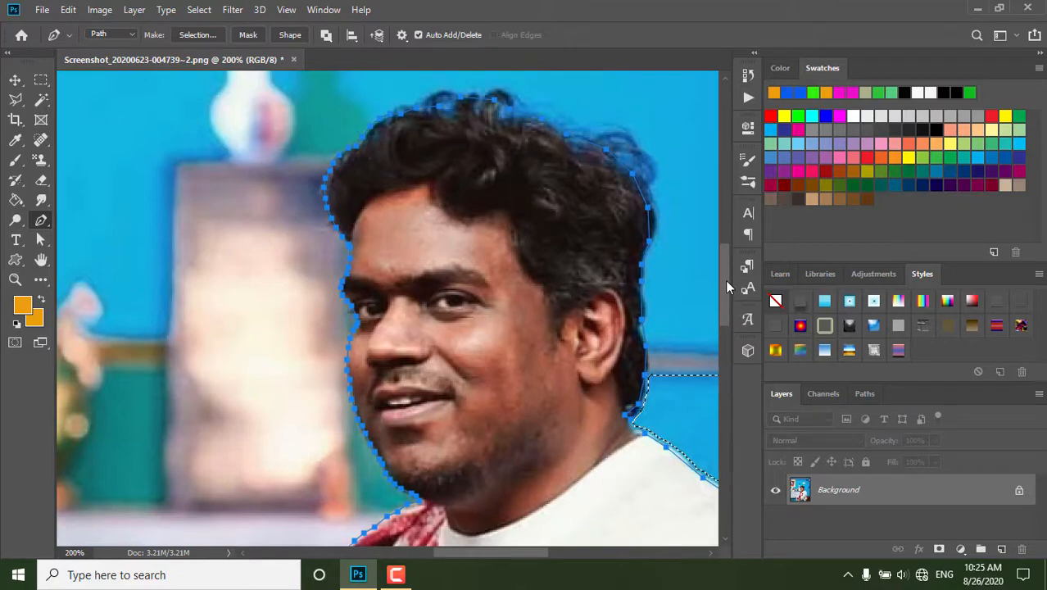
{"action": "key", "text": "ctrl+minus"}
{"action": "key", "text": "ctrl+minus"}
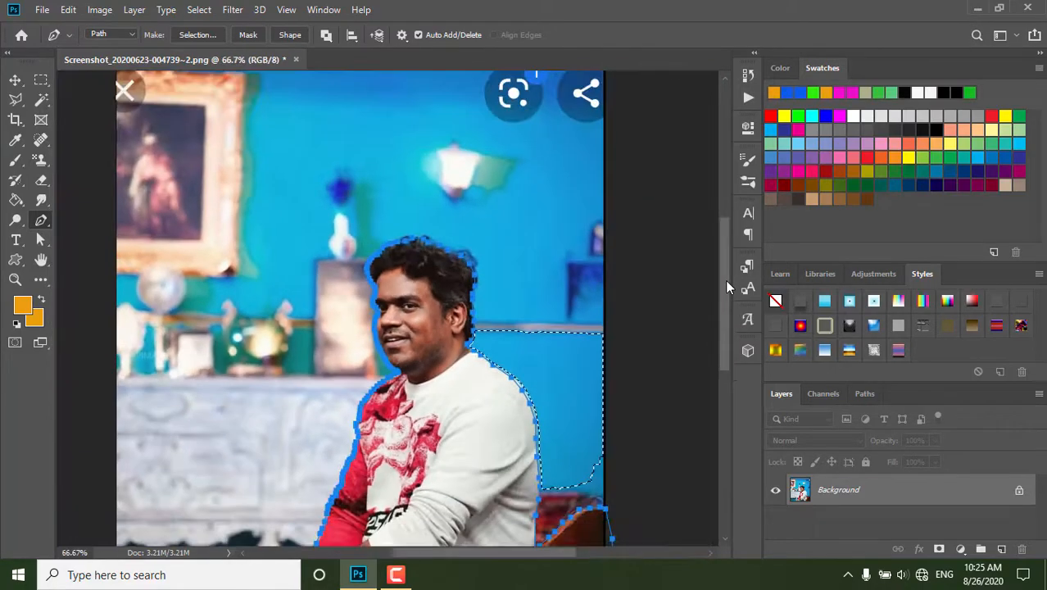
{"action": "key", "text": "ctrl+minus"}
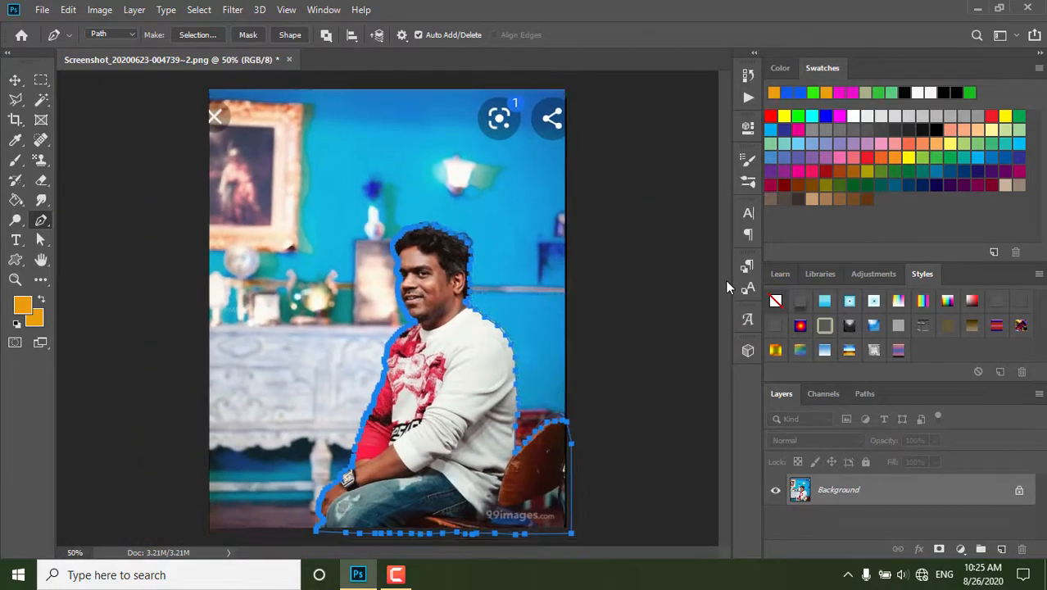
{"action": "key", "text": "ctrl+minus"}
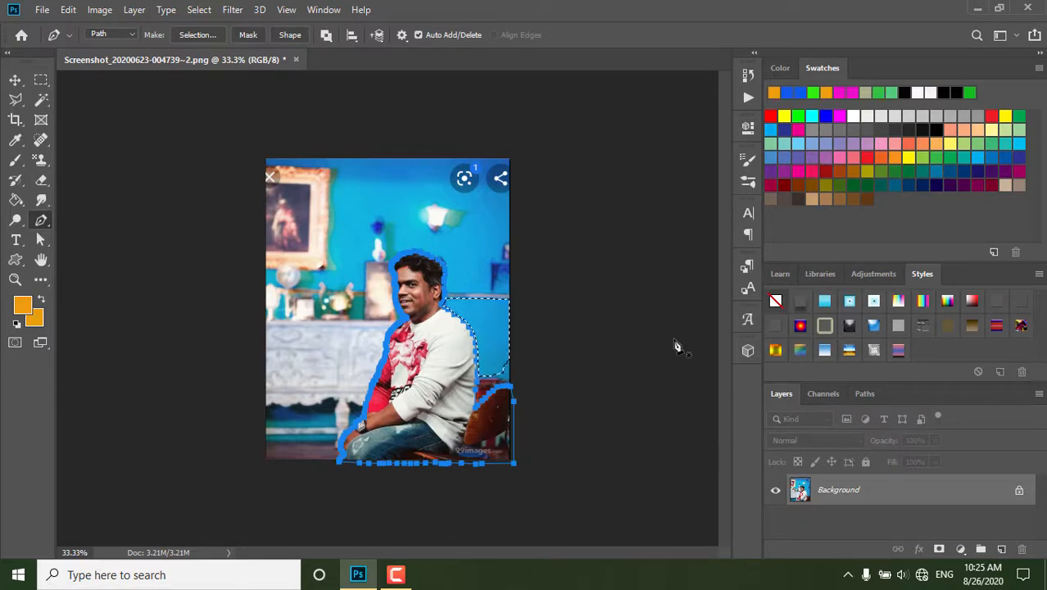
{"action": "key", "text": "ctrl+Return"}
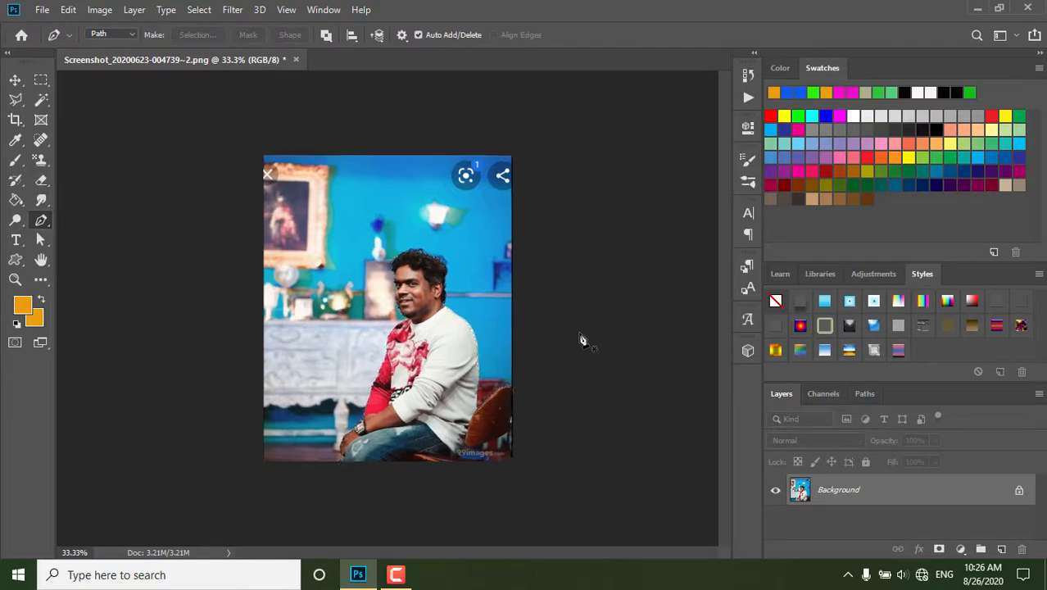
{"action": "key", "text": "ctrl+plus"}
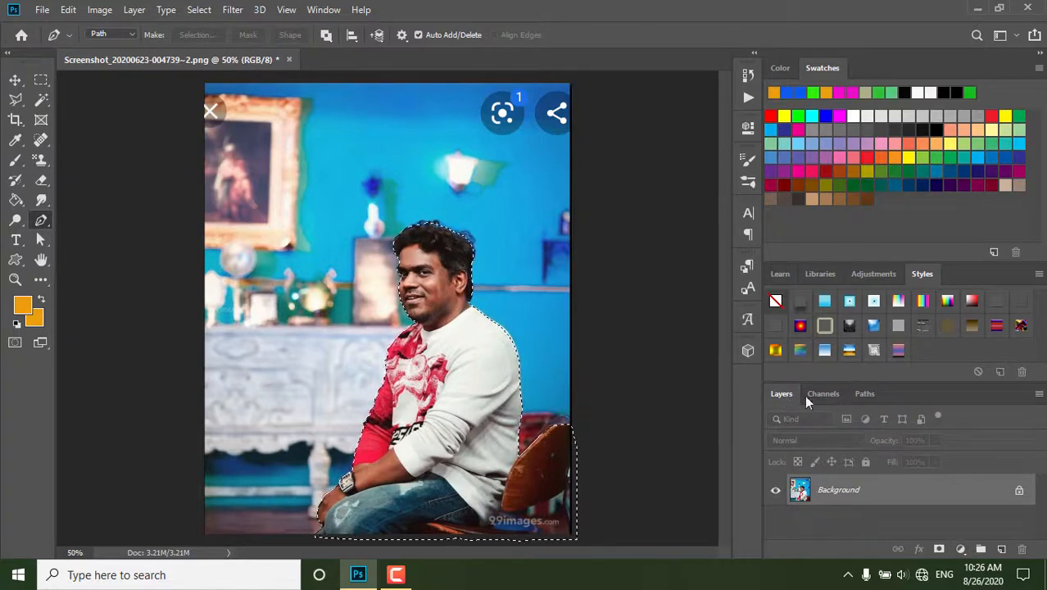
Unlock the Background layer and copy the selected man and chair to a new layer
{"action": "left_click", "coordinate": [1020, 491]}
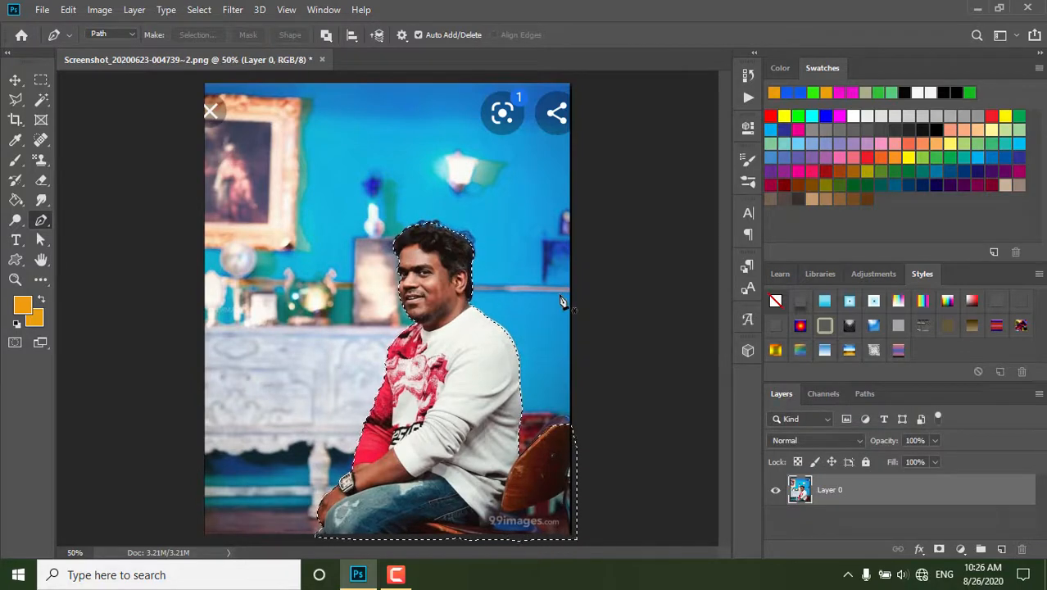
{"action": "key", "text": "ctrl+j"}
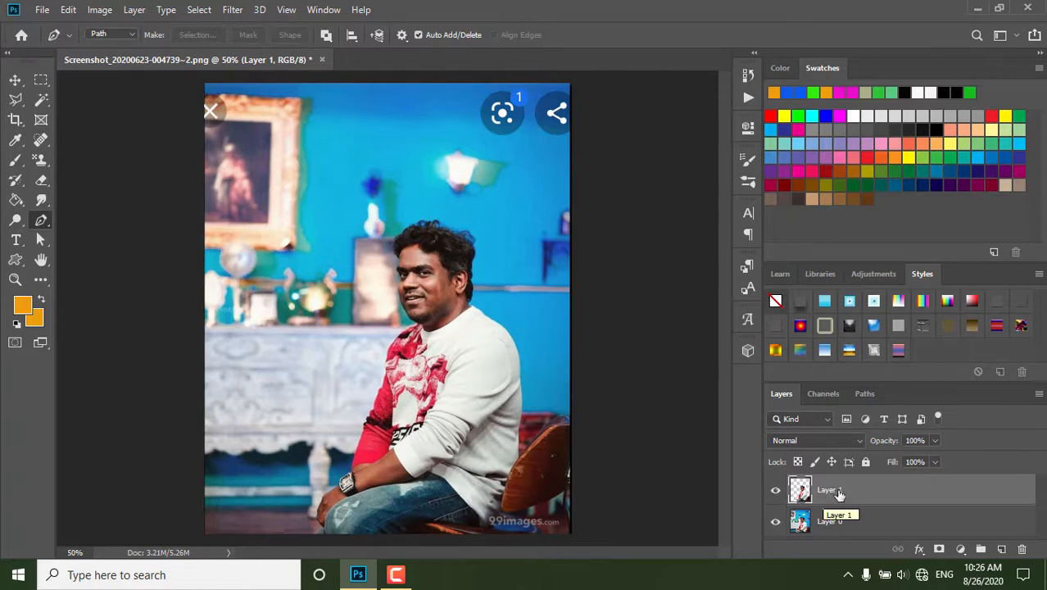
Hide the original photo layer, Layer 0, and delete it
{"action": "left_click", "coordinate": [777, 522]}
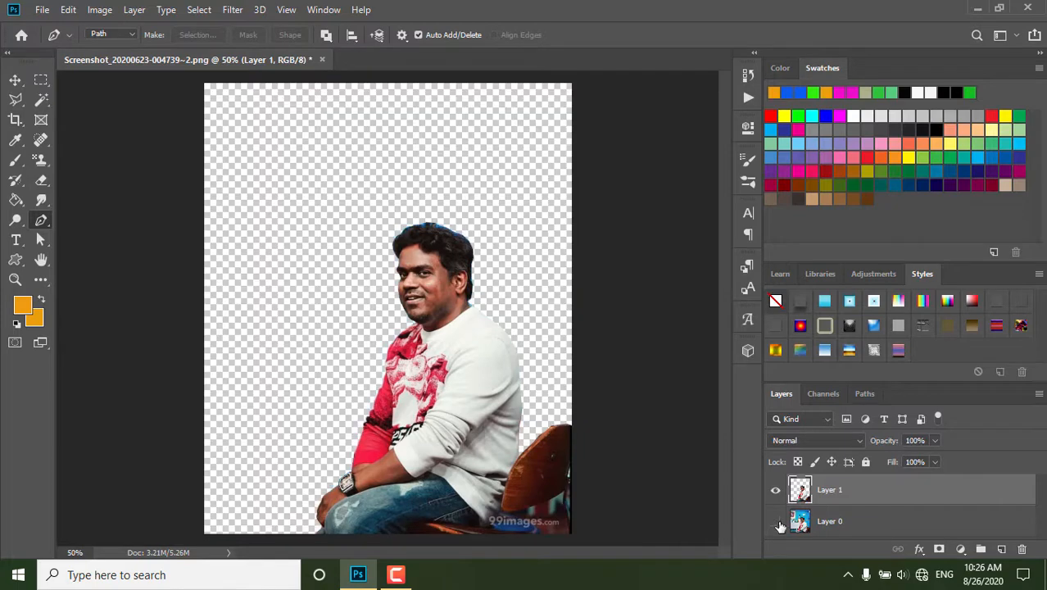
{"action": "left_click", "coordinate": [828, 529]}
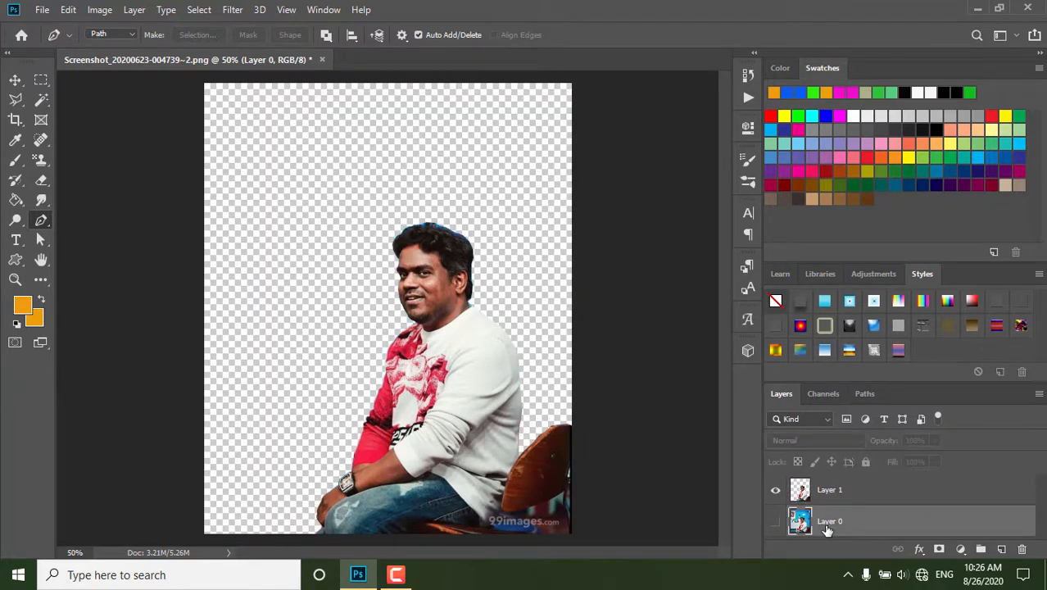
{"action": "left_click", "coordinate": [1021, 551]}
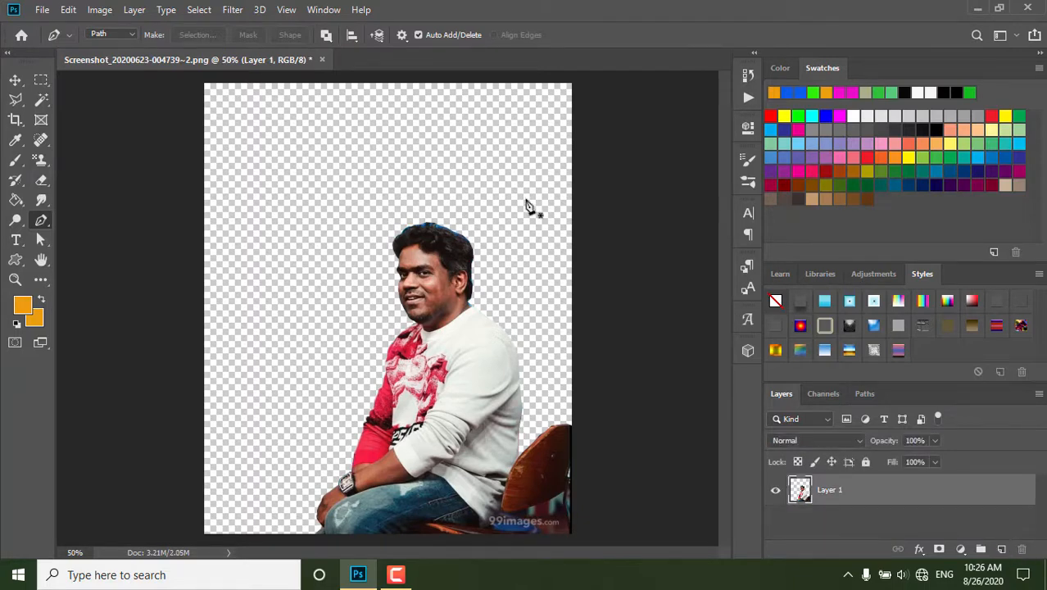
{"action": "left_click", "coordinate": [39, 10]}
{"action": "mouse_move", "coordinate": [82, 227]}
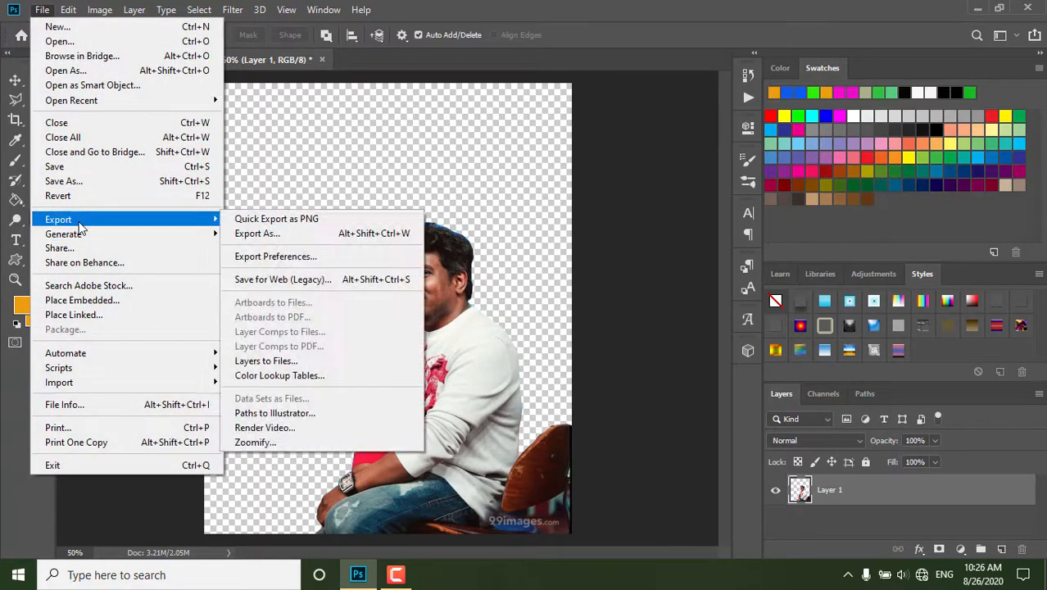
{"action": "left_click", "coordinate": [248, 235]}
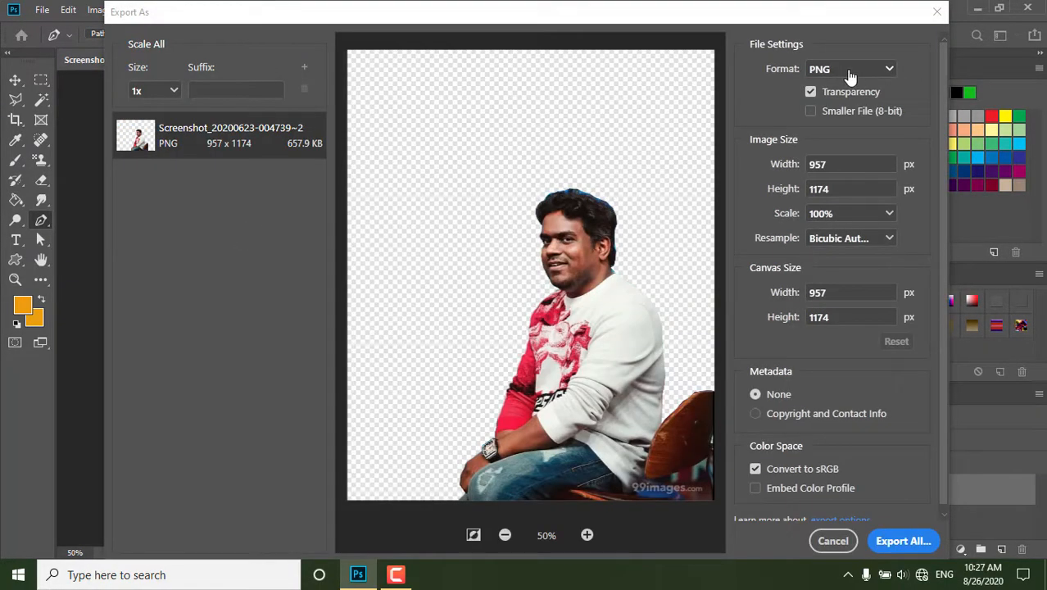
{"action": "left_click", "coordinate": [908, 549]}
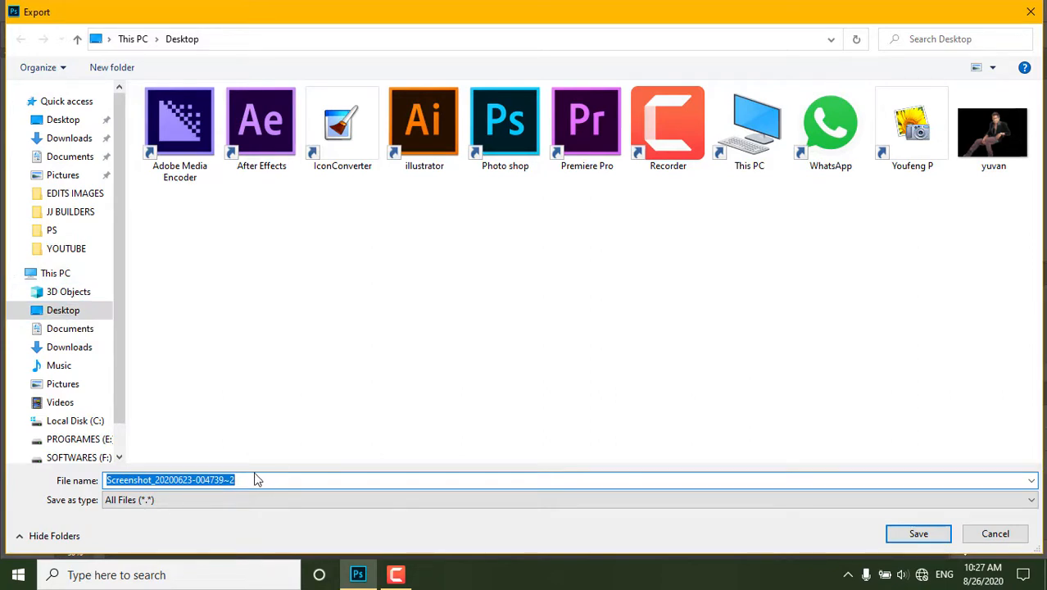
{"action": "key", "text": "BackSpace"}
{"action": "type", "text": "yu"}
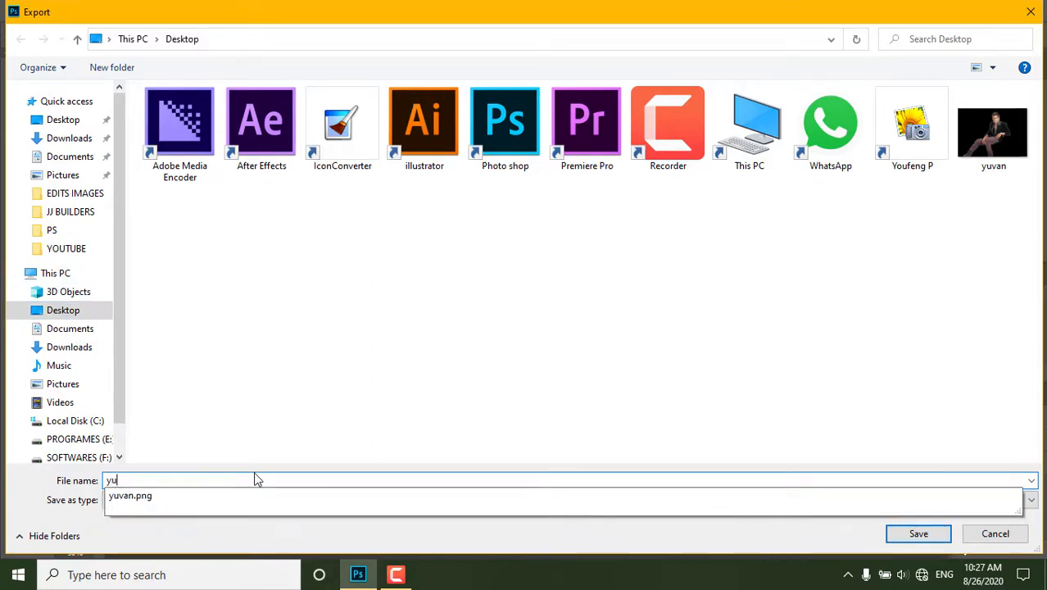
{"action": "type", "text": "van"}
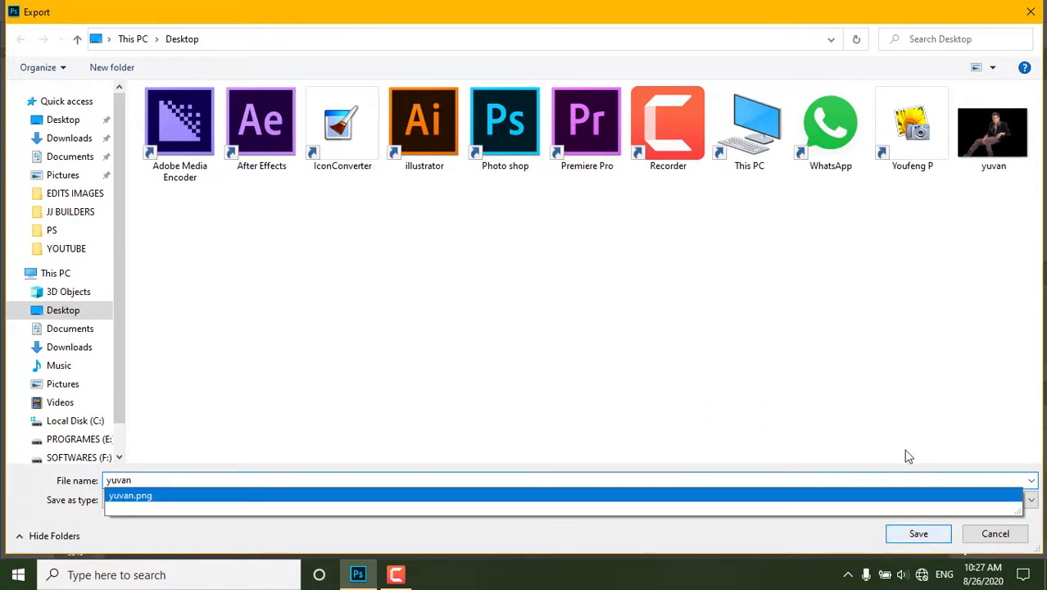
{"action": "left_click", "coordinate": [1031, 15]}
{"action": "left_click", "coordinate": [1032, 16]}
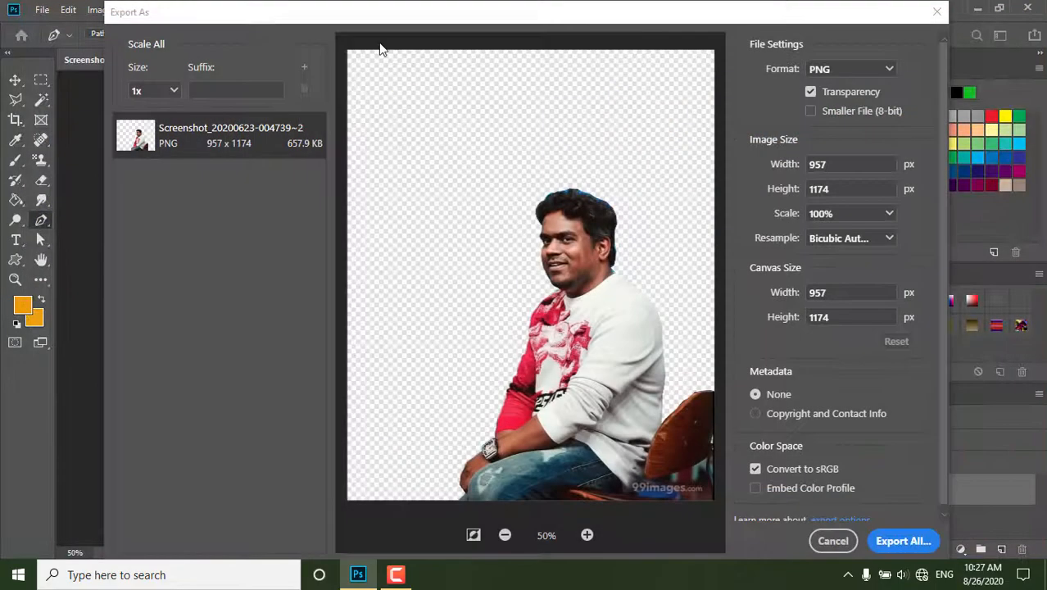
{"action": "left_click", "coordinate": [935, 14]}
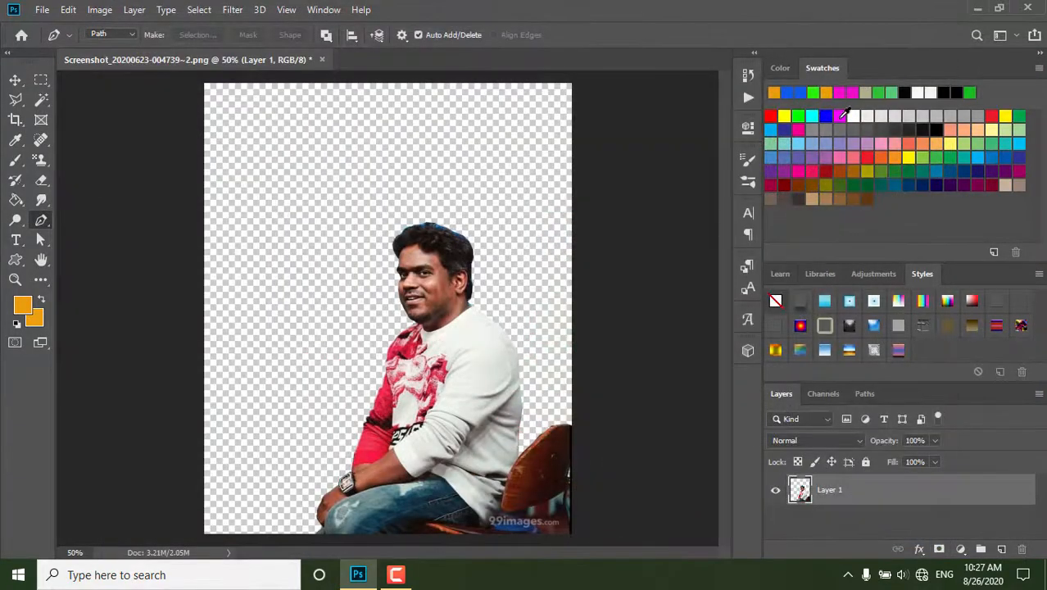